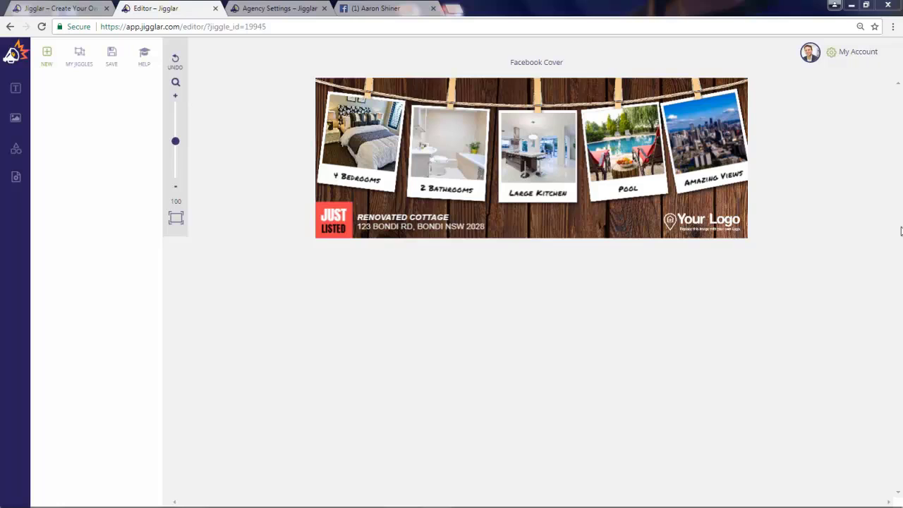
Step: Find the Just Listed Polaroids template under Facebook Cover in the gallery, then go to Agency Settings
{"action": "left_click", "coordinate": [74, 8]}
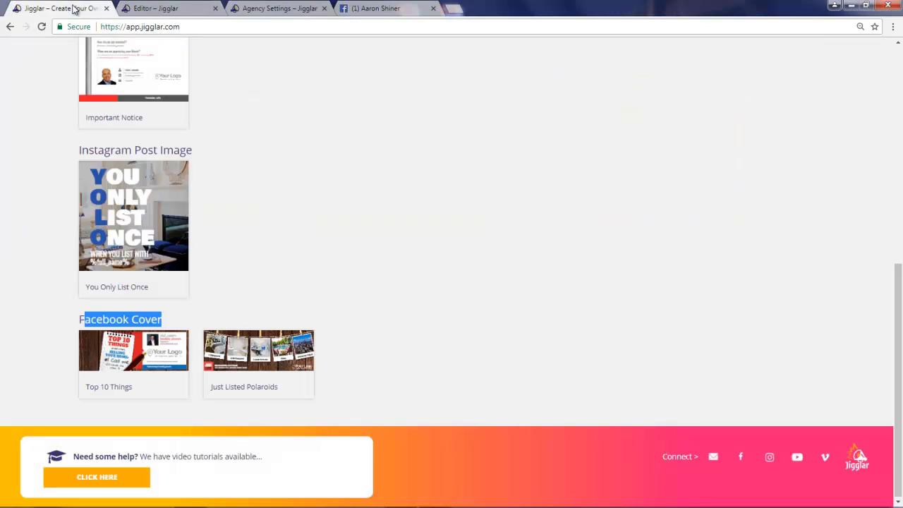
{"action": "scroll", "coordinate": [240, 339], "scroll_direction": "up", "scroll_amount": 2}
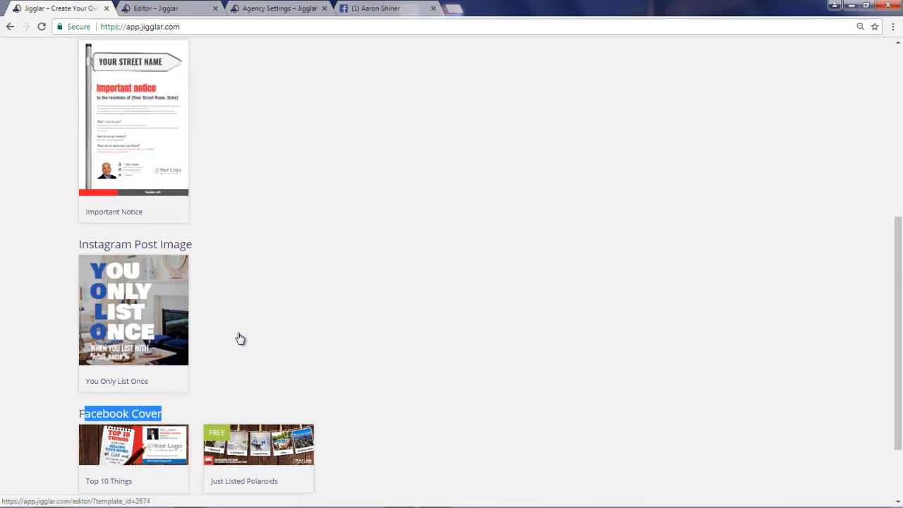
{"action": "scroll", "coordinate": [279, 267], "scroll_direction": "up", "scroll_amount": 7}
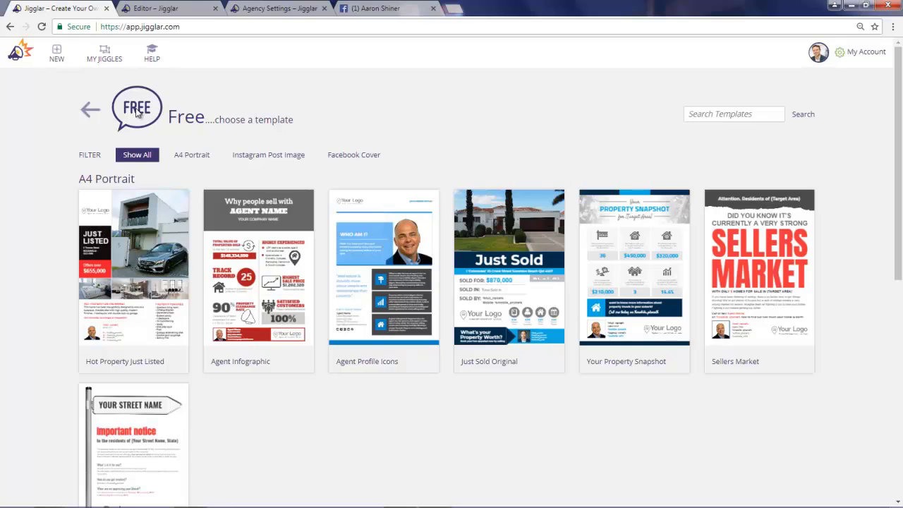
{"action": "scroll", "coordinate": [138, 113], "scroll_direction": "down", "scroll_amount": 6}
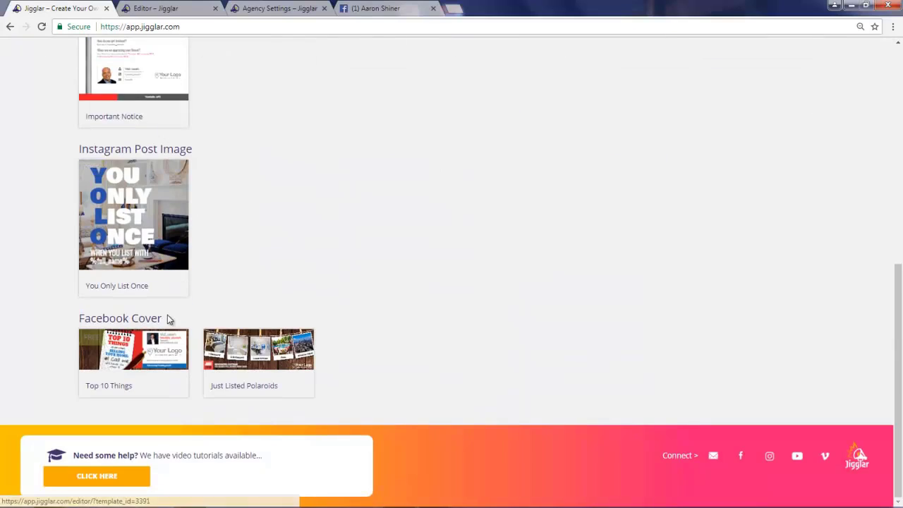
{"action": "left_click_drag", "start_coordinate": [167, 320], "coordinate": [78, 319]}
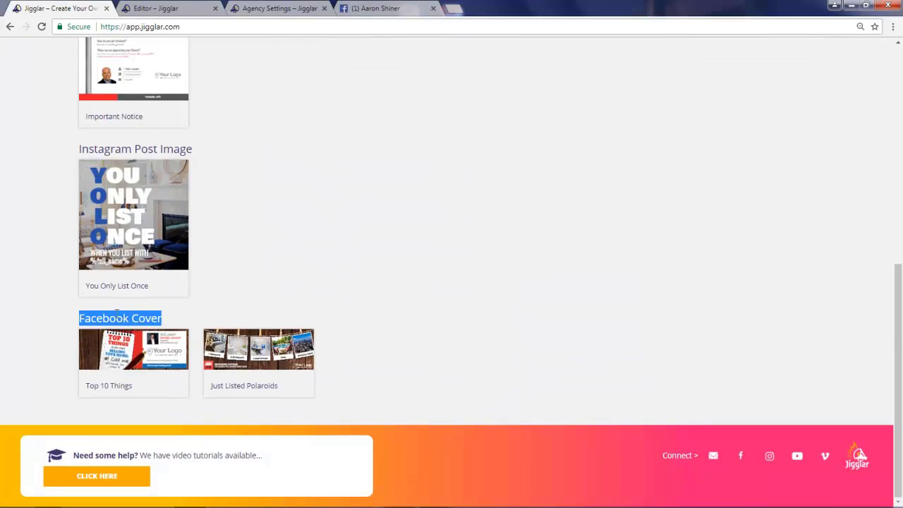
{"action": "left_click", "coordinate": [251, 315]}
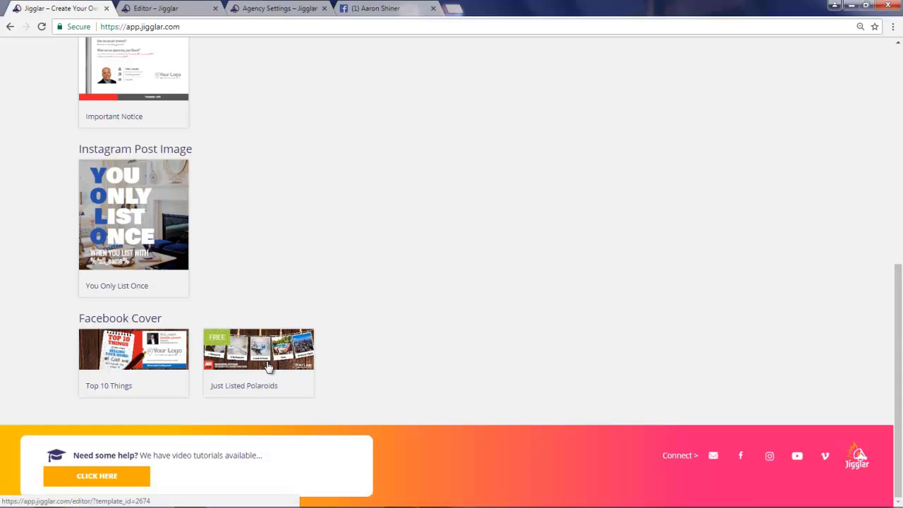
{"action": "left_click", "coordinate": [289, 10]}
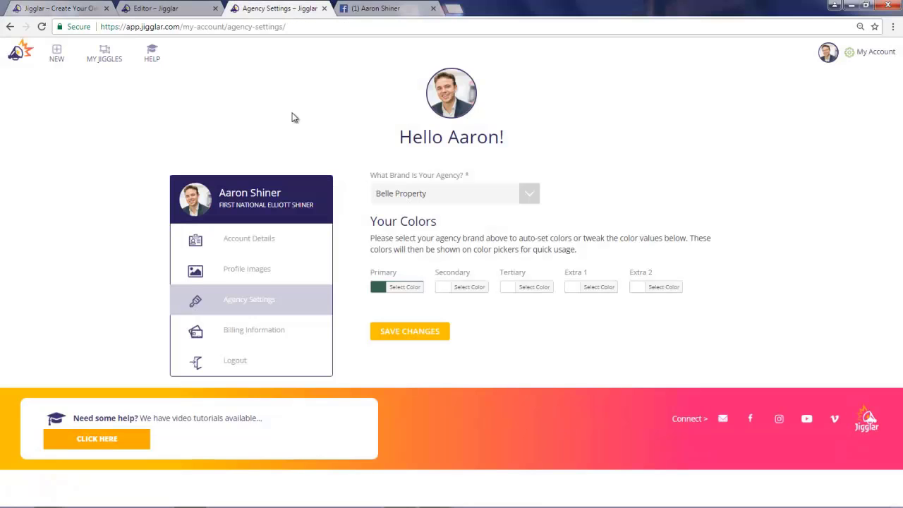
{"action": "left_click", "coordinate": [240, 243]}
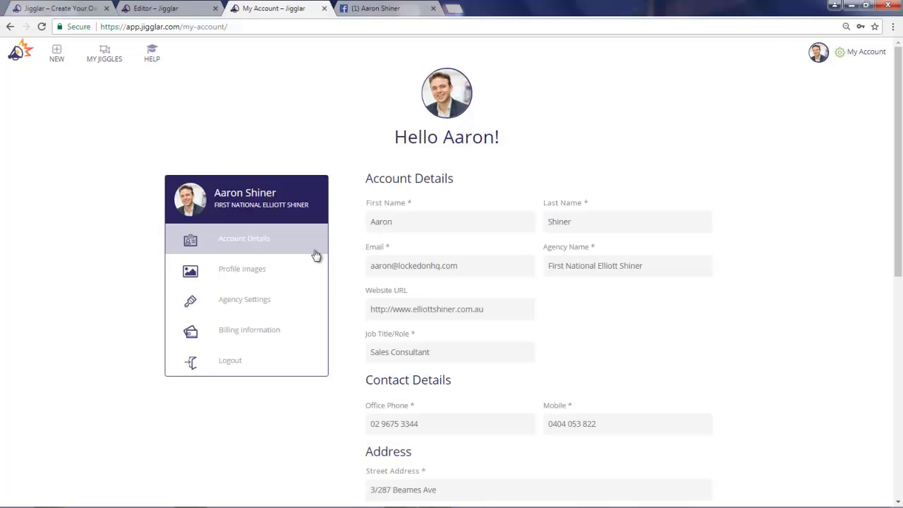
{"action": "left_click", "coordinate": [257, 274]}
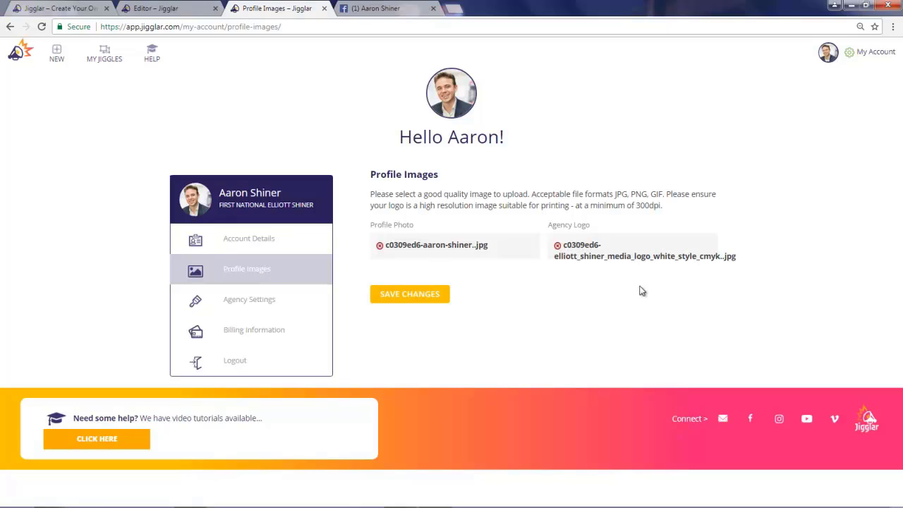
{"action": "left_click", "coordinate": [238, 307]}
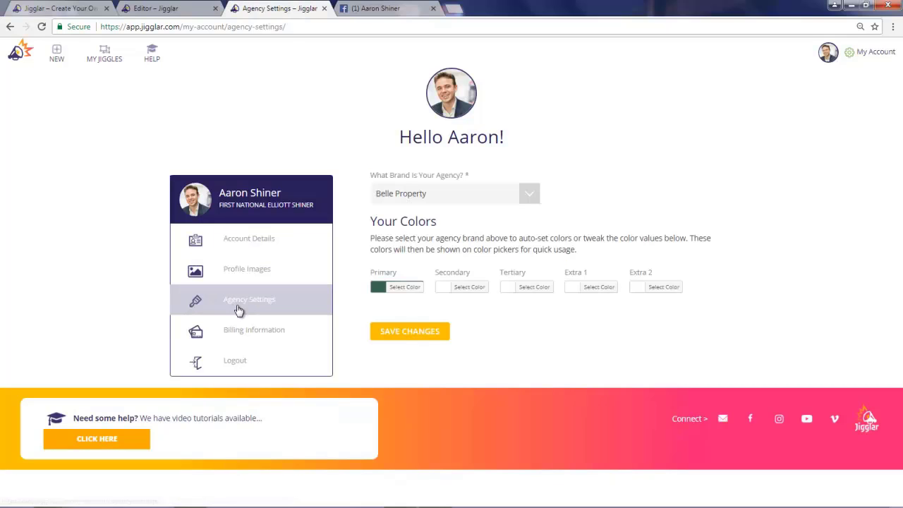
Step: Try Harcourts and Other as the agency brand and inspect the Primary colour's hex code
{"action": "left_click", "coordinate": [439, 194]}
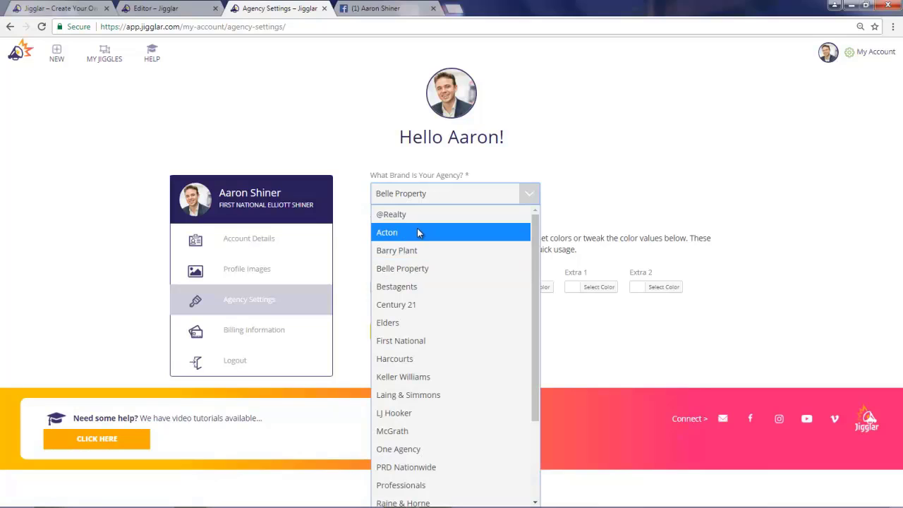
{"action": "scroll", "coordinate": [418, 274], "scroll_direction": "down", "scroll_amount": 2}
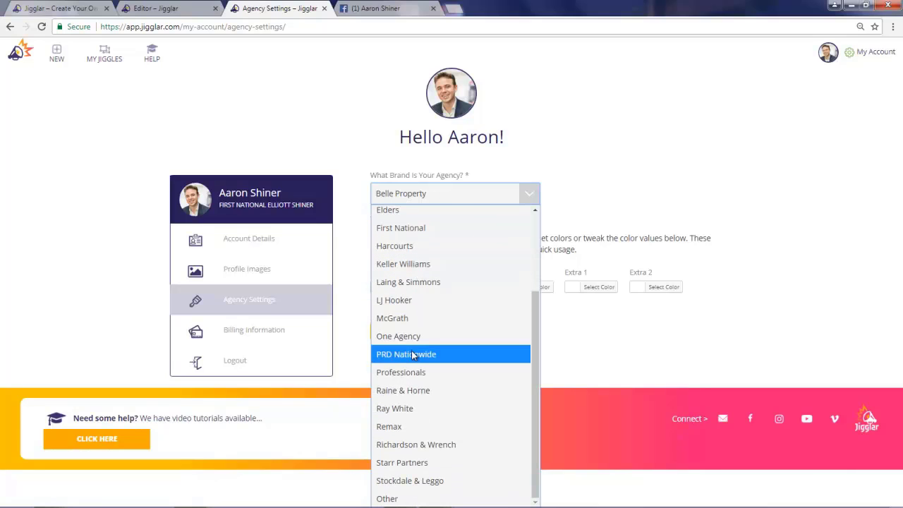
{"action": "left_click", "coordinate": [404, 248]}
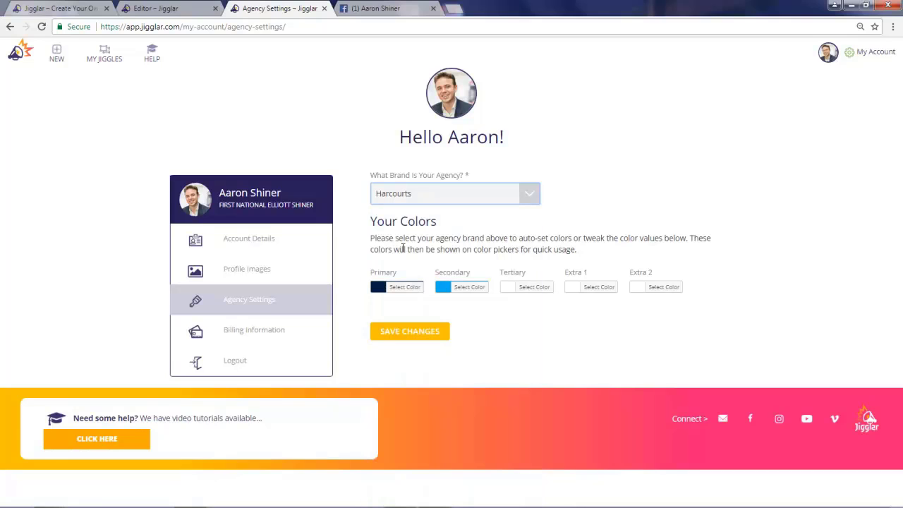
{"action": "left_click", "coordinate": [403, 199]}
{"action": "scroll", "coordinate": [407, 332], "scroll_direction": "down", "scroll_amount": 3}
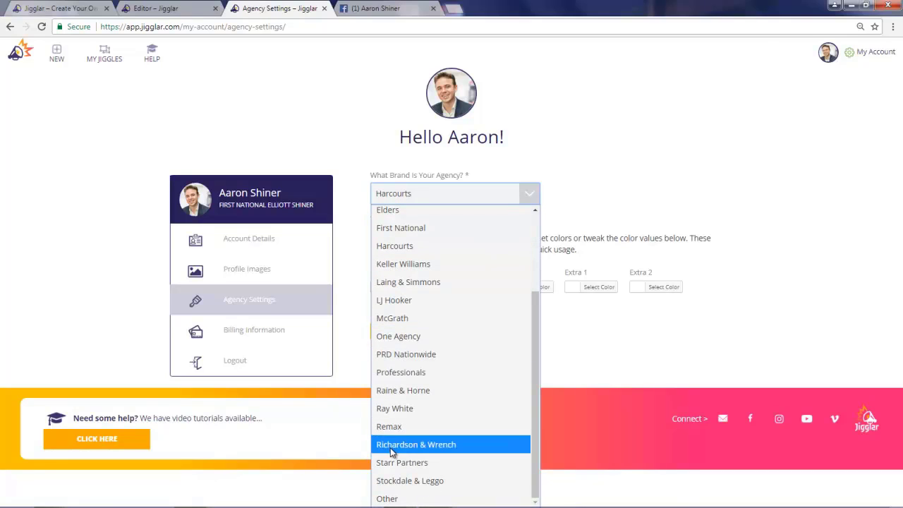
{"action": "left_click", "coordinate": [401, 498]}
{"action": "left_click", "coordinate": [404, 357]}
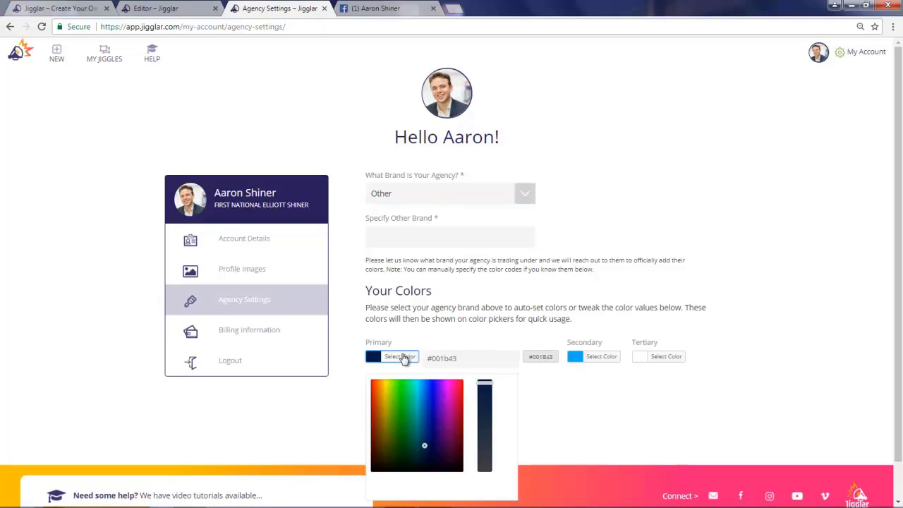
{"action": "left_click_drag", "start_coordinate": [464, 358], "coordinate": [438, 359]}
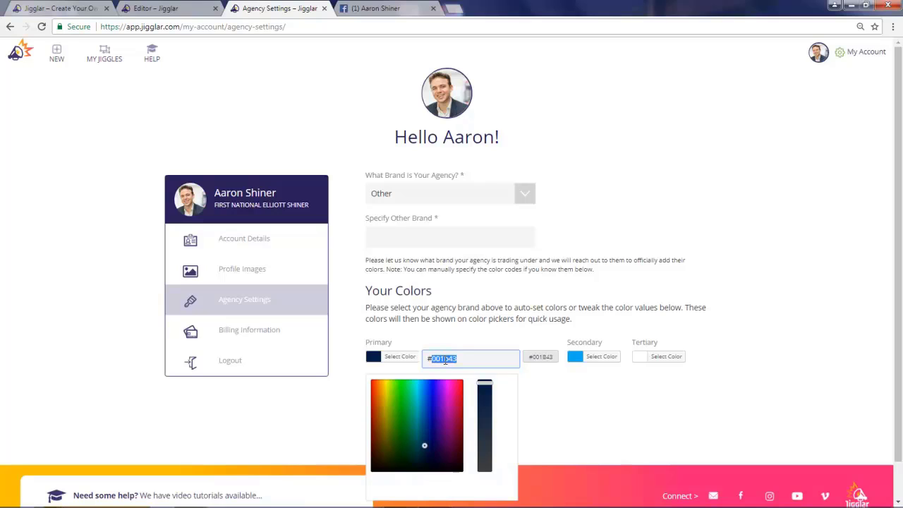
{"action": "left_click", "coordinate": [475, 263]}
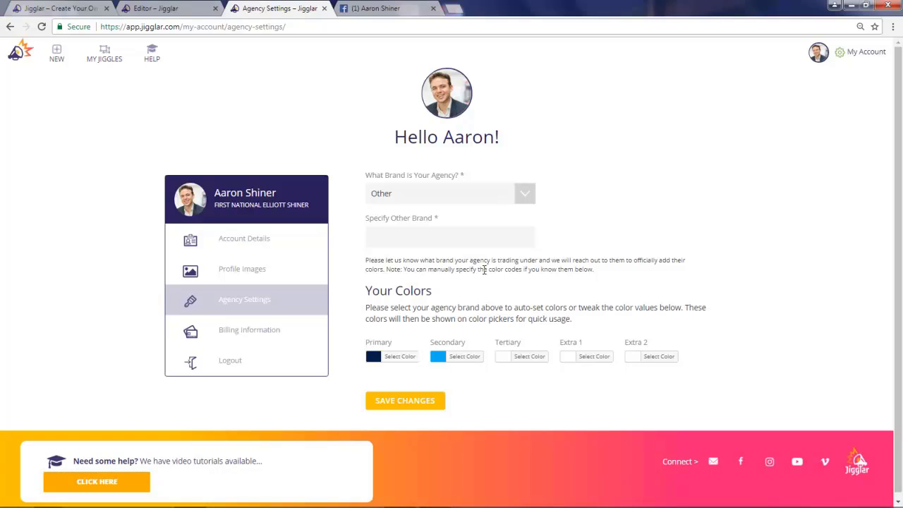
Step: Set the agency brand back to Belle Property and save the settings
{"action": "left_click", "coordinate": [429, 195]}
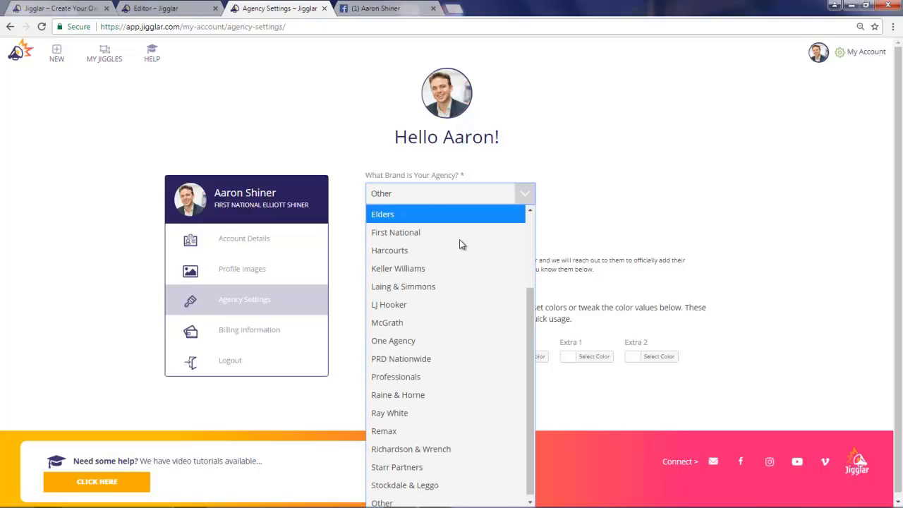
{"action": "scroll", "coordinate": [460, 244], "scroll_direction": "up", "scroll_amount": 3}
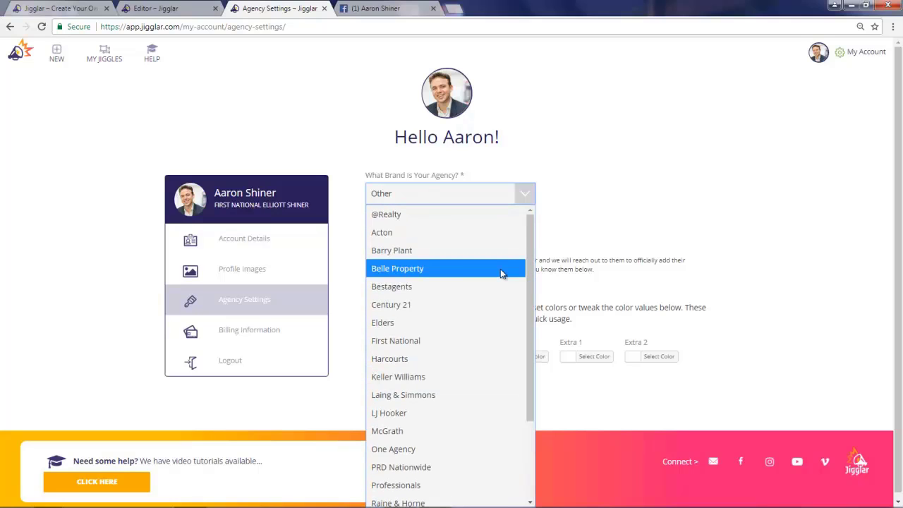
{"action": "left_click", "coordinate": [423, 268]}
{"action": "left_click", "coordinate": [418, 324]}
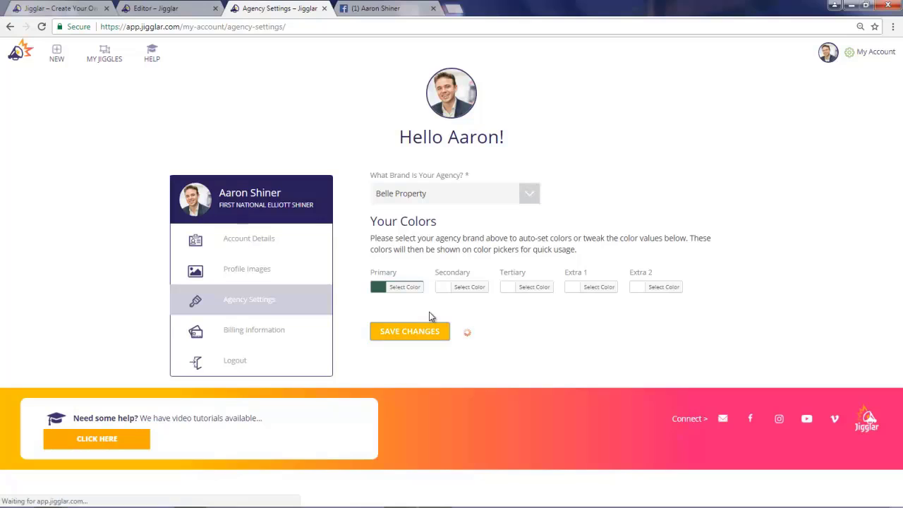
Step: Apply the agency colour scheme so the JUST LISTED badge turns green
{"action": "left_click", "coordinate": [168, 10]}
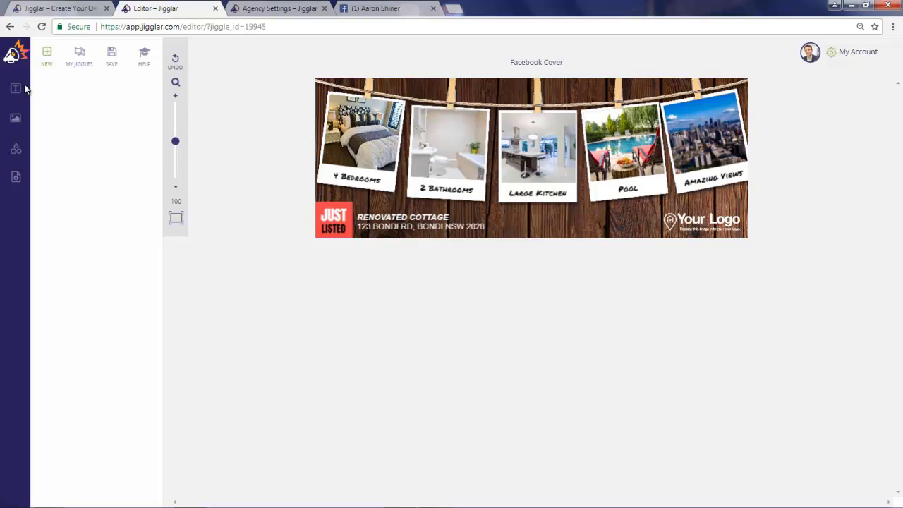
{"action": "left_click", "coordinate": [16, 177]}
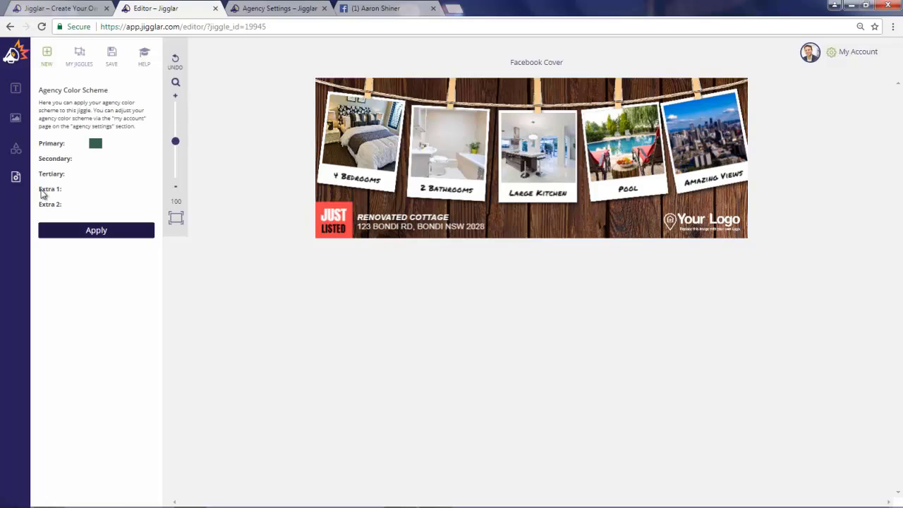
{"action": "left_click", "coordinate": [97, 231]}
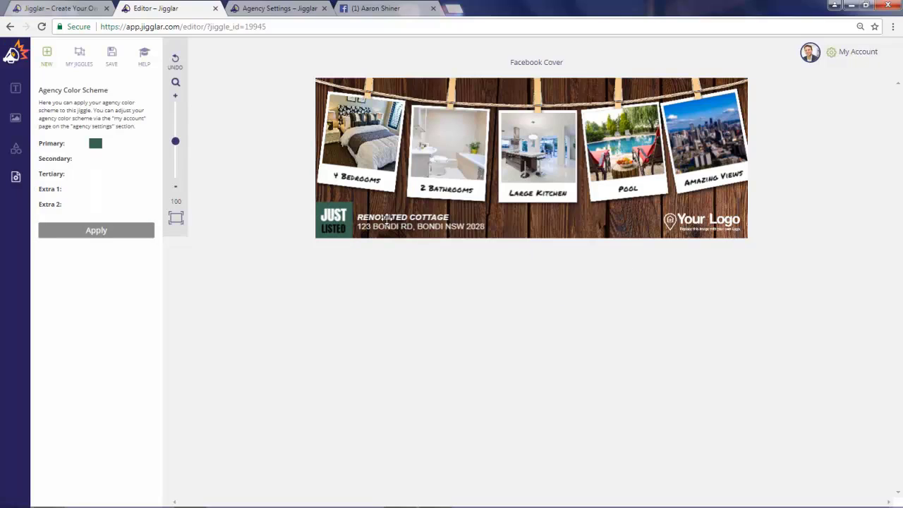
Step: Delete the Your Logo placeholder from the cover
{"action": "left_click", "coordinate": [703, 221]}
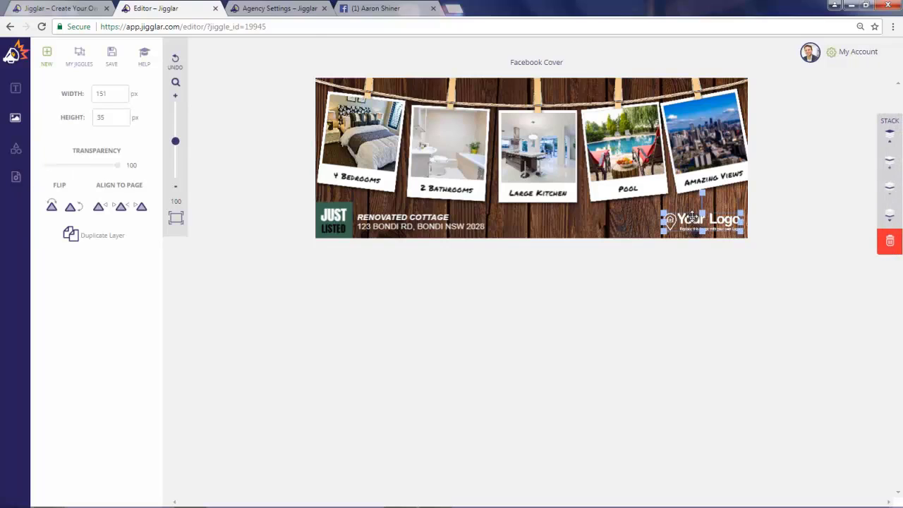
{"action": "key", "text": "Delete"}
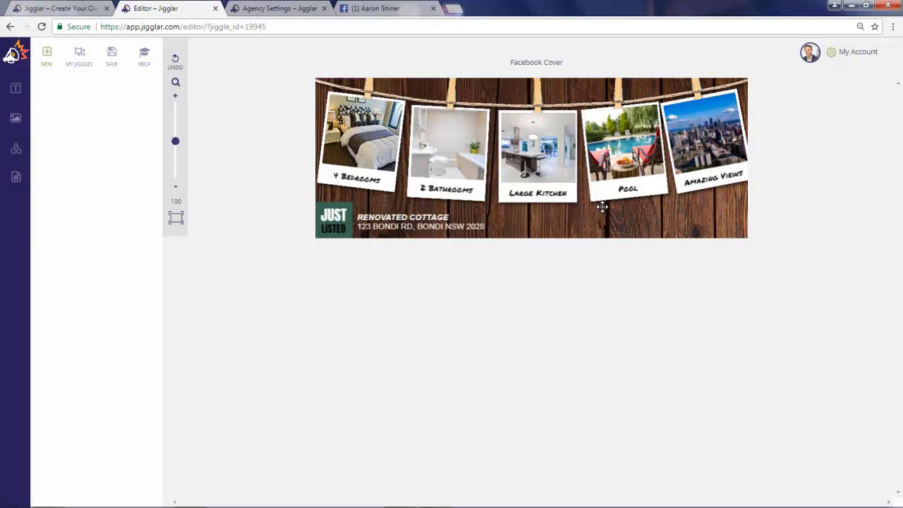
{"action": "left_click", "coordinate": [15, 150]}
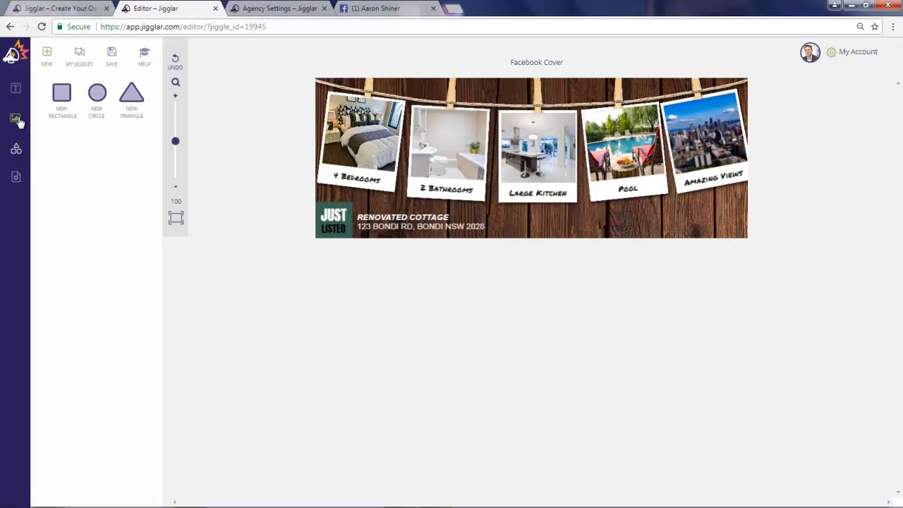
Step: Insert the belle property logo from the General Library into the cover
{"action": "left_click", "coordinate": [15, 120]}
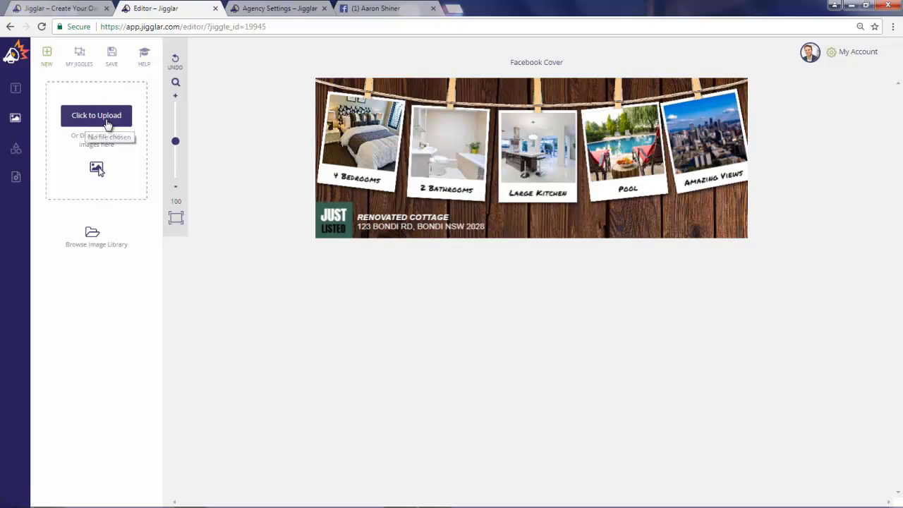
{"action": "left_click", "coordinate": [92, 233]}
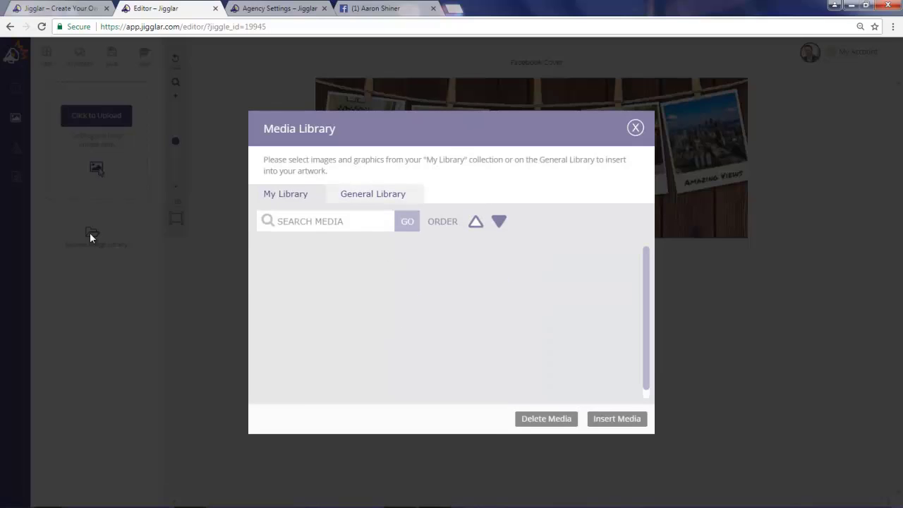
{"action": "left_click", "coordinate": [365, 201]}
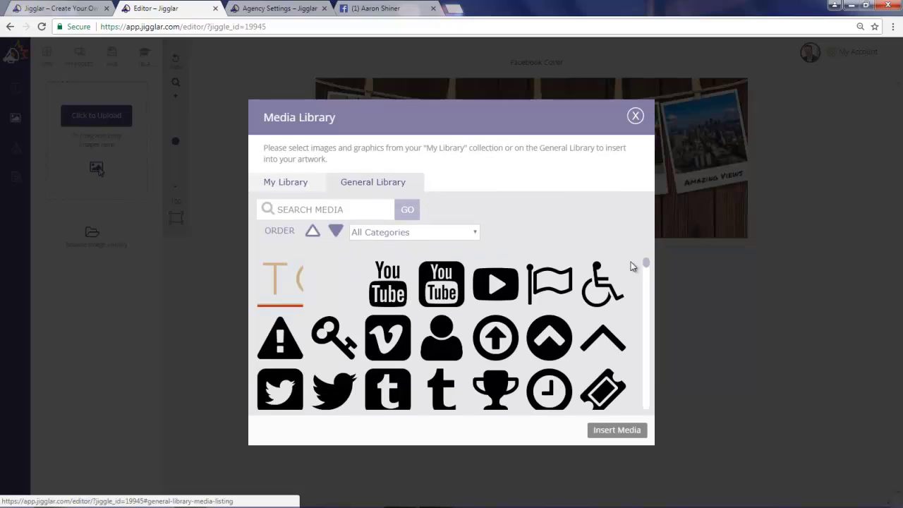
{"action": "left_click_drag", "start_coordinate": [646, 263], "coordinate": [651, 399]}
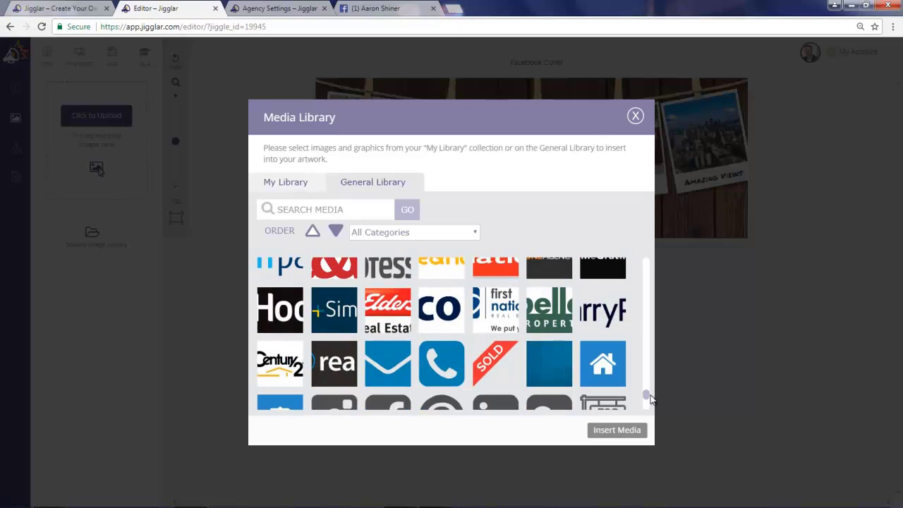
{"action": "left_click", "coordinate": [551, 314]}
{"action": "left_click", "coordinate": [618, 431]}
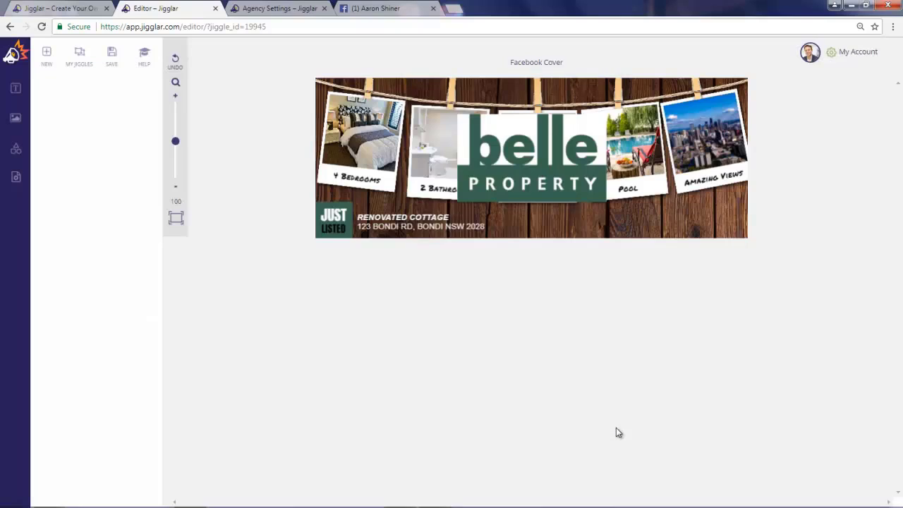
Step: Shrink the logo to 113 × 66 px and place it in the bottom-right corner
{"action": "left_click_drag", "start_coordinate": [514, 137], "coordinate": [517, 136]}
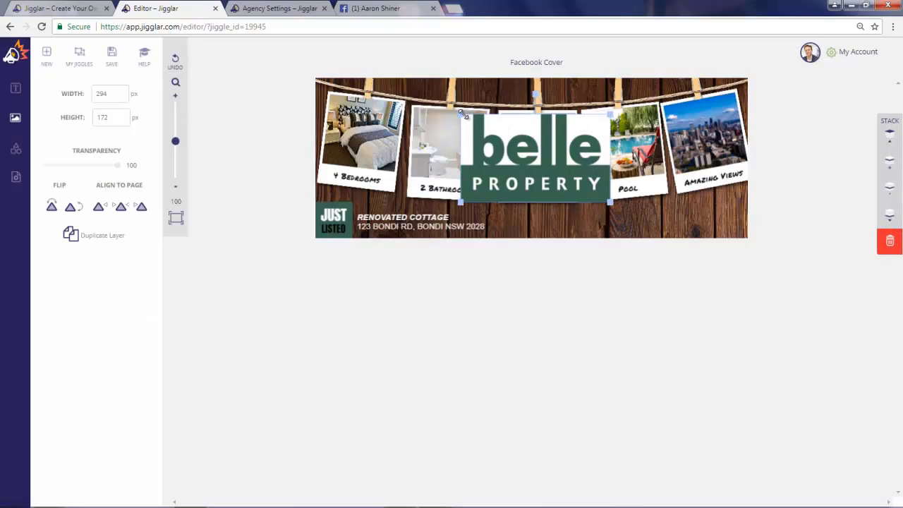
{"action": "left_click_drag", "start_coordinate": [463, 114], "coordinate": [554, 172]}
{"action": "left_click_drag", "start_coordinate": [595, 193], "coordinate": [725, 222]}
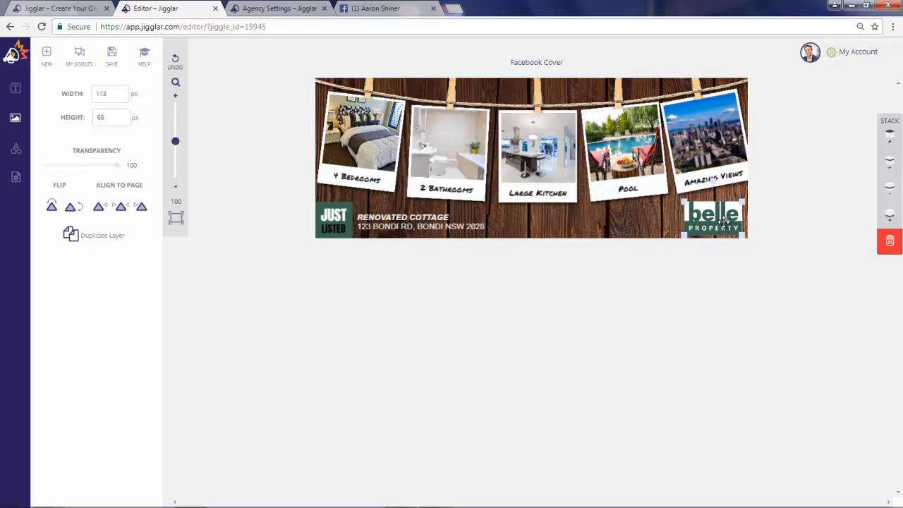
{"action": "left_click", "coordinate": [716, 283]}
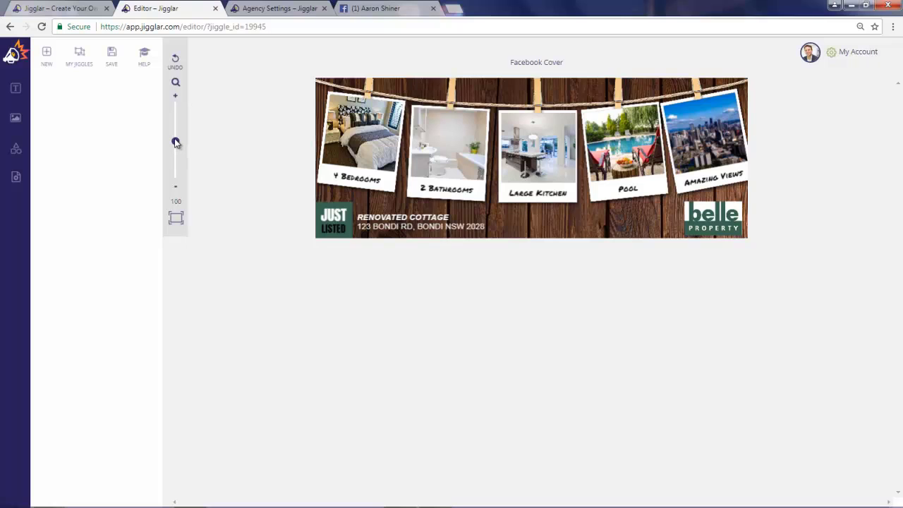
Step: Zoom the cover view in to 112%
{"action": "left_click_drag", "start_coordinate": [175, 140], "coordinate": [177, 139]}
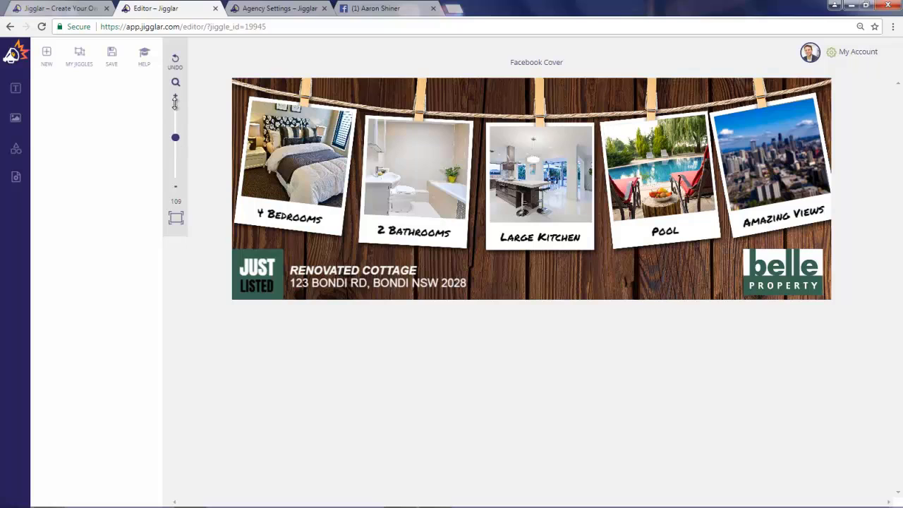
{"action": "left_click", "coordinate": [177, 189]}
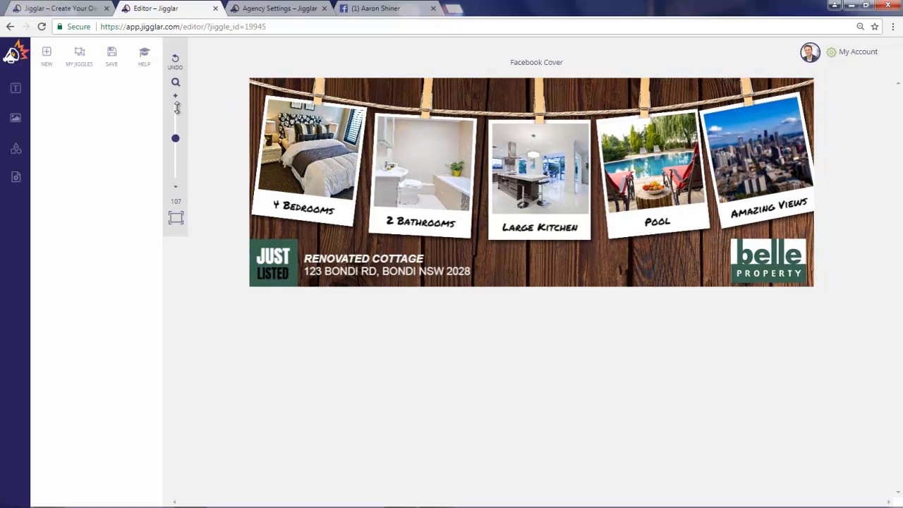
{"action": "left_click", "coordinate": [177, 96]}
{"action": "left_click", "coordinate": [177, 96]}
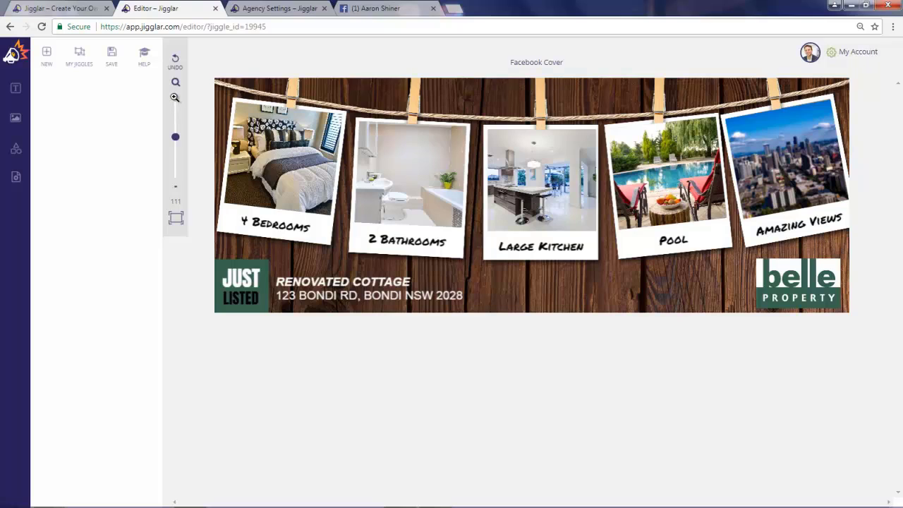
{"action": "left_click", "coordinate": [175, 98]}
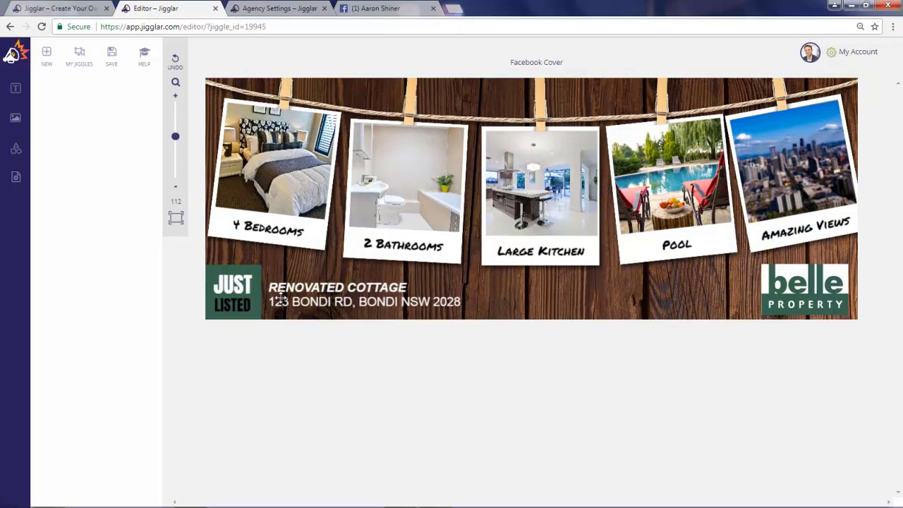
Step: Change the headline from RENOVATED COTTAGE to RENOVATED 3 BEDROOM BRICK HOUSE
{"action": "left_click", "coordinate": [322, 287]}
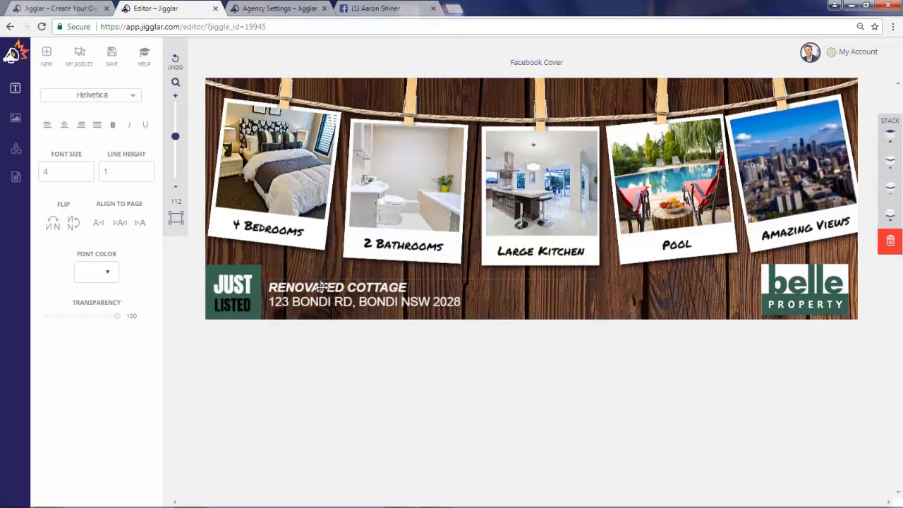
{"action": "left_click_drag", "start_coordinate": [408, 287], "coordinate": [352, 288]}
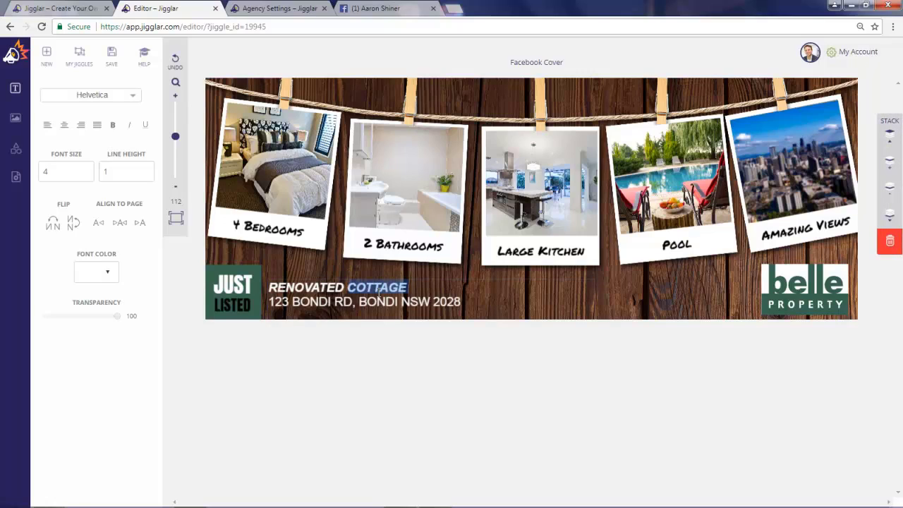
{"action": "type", "text": "3 BEDRO"}
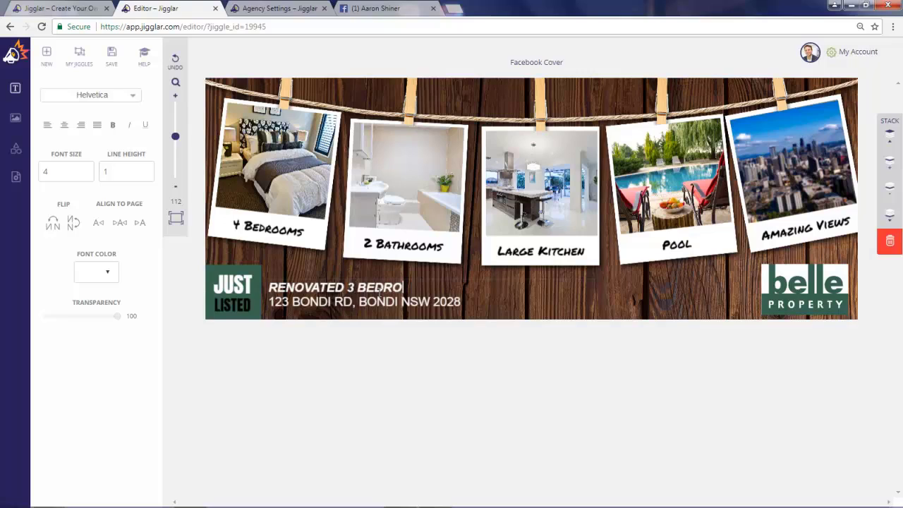
{"action": "type", "text": "OM BRICK"}
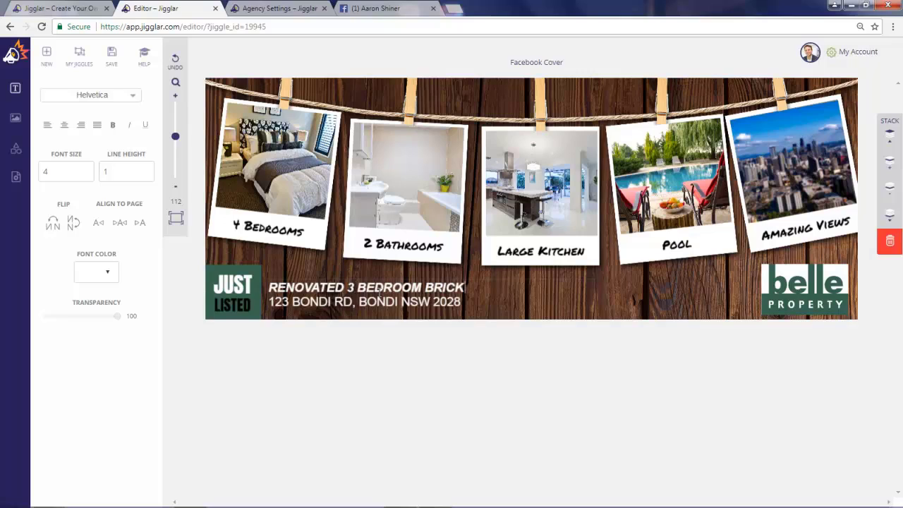
{"action": "type", "text": " HOUSE"}
Step: Replace the address line with the new property's street and suburb, removing the postcode
{"action": "double_click", "coordinate": [390, 300]}
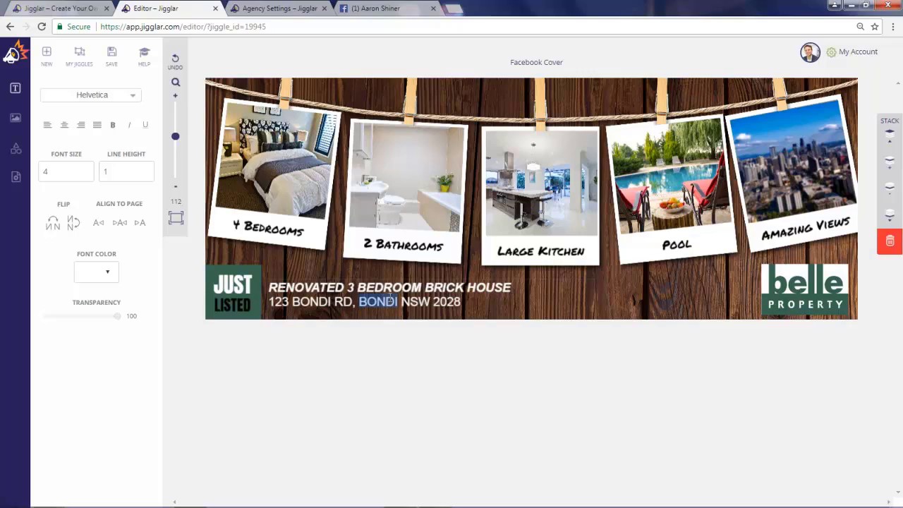
{"action": "left_click", "coordinate": [432, 302]}
{"action": "left_click_drag", "start_coordinate": [461, 303], "coordinate": [437, 300]}
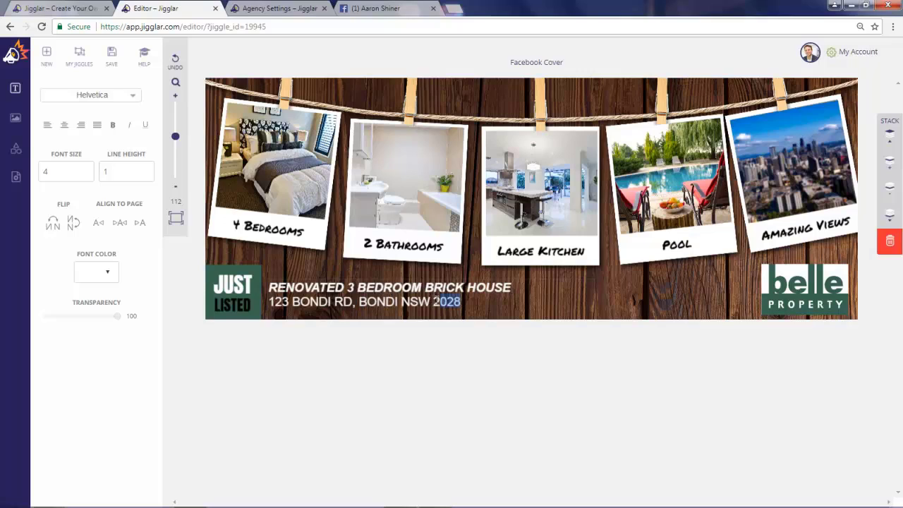
{"action": "key", "text": "BackSpace"}
{"action": "left_click_drag", "start_coordinate": [401, 302], "coordinate": [270, 302]}
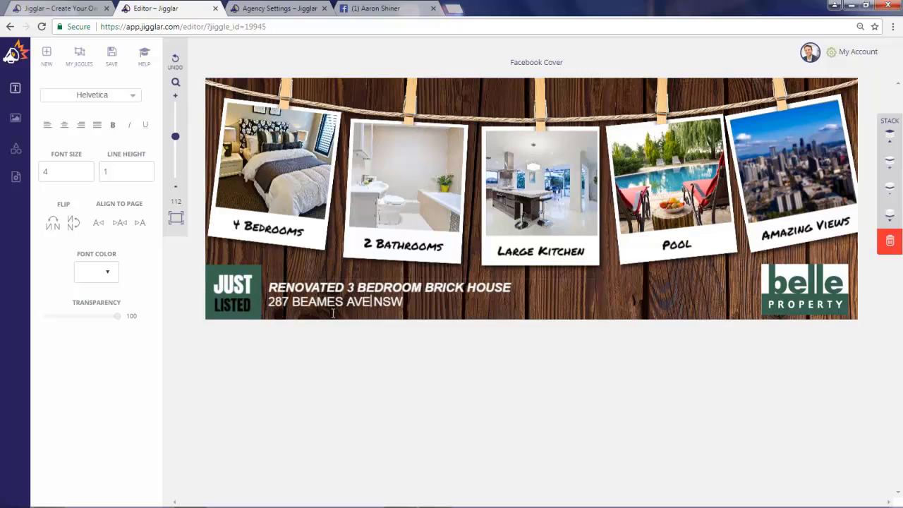
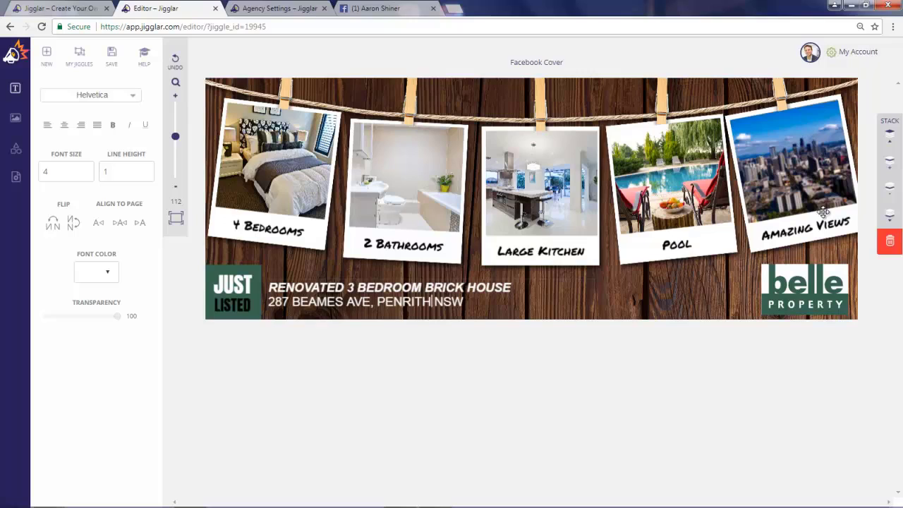
Step: Replace the first polaroid's bedroom photo with the house photo
{"action": "left_click", "coordinate": [264, 174]}
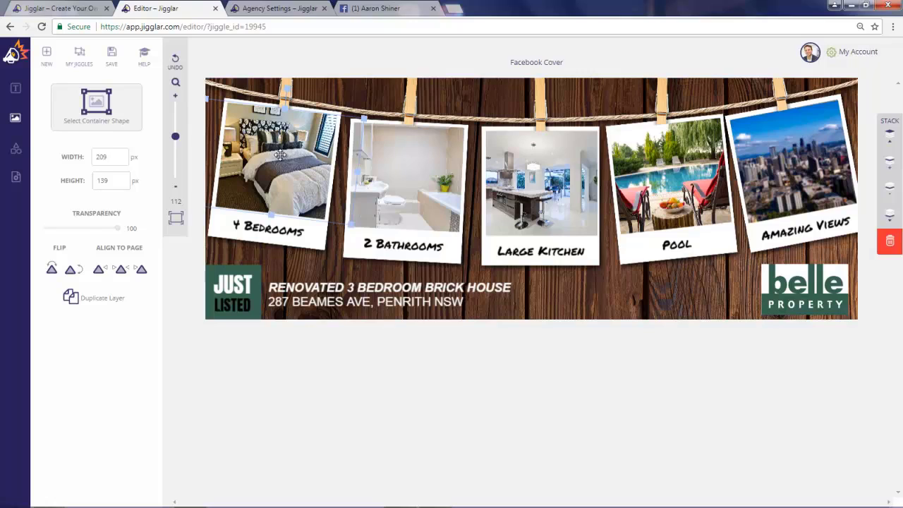
{"action": "key", "text": "Delete"}
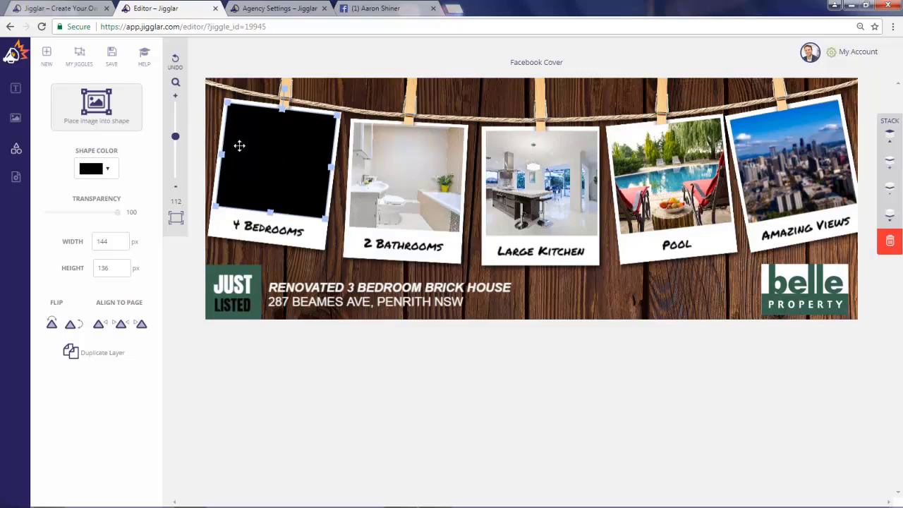
{"action": "left_click", "coordinate": [96, 107]}
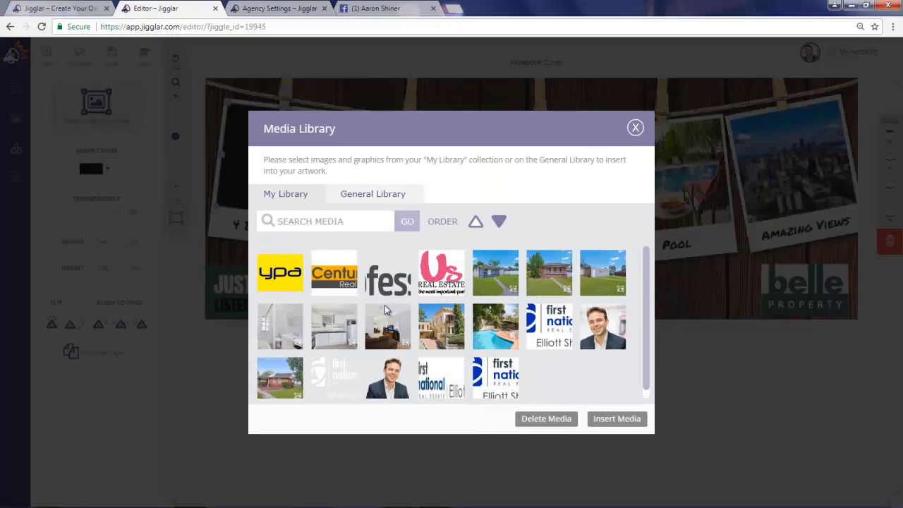
{"action": "left_click", "coordinate": [449, 325]}
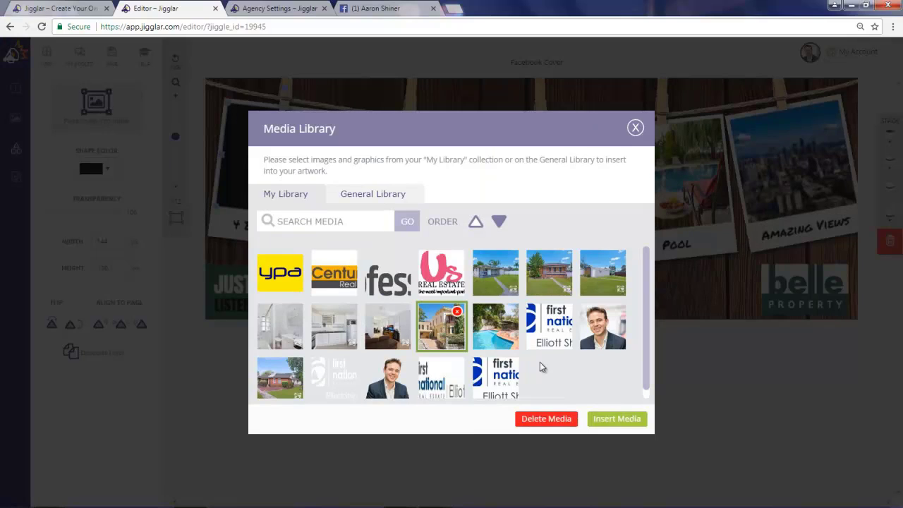
{"action": "left_click", "coordinate": [618, 419]}
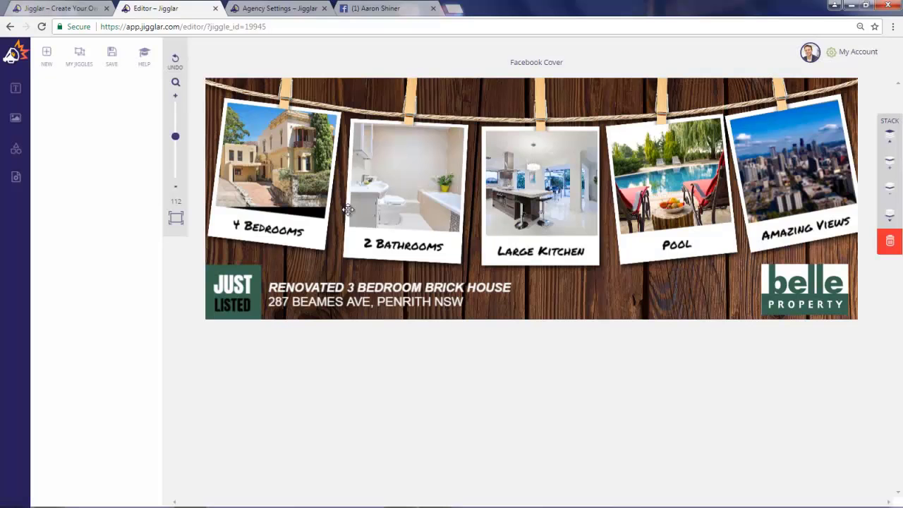
Step: Tilt and nudge the house photo to fit its polaroid, then clear the bathroom photo
{"action": "left_click", "coordinate": [302, 173]}
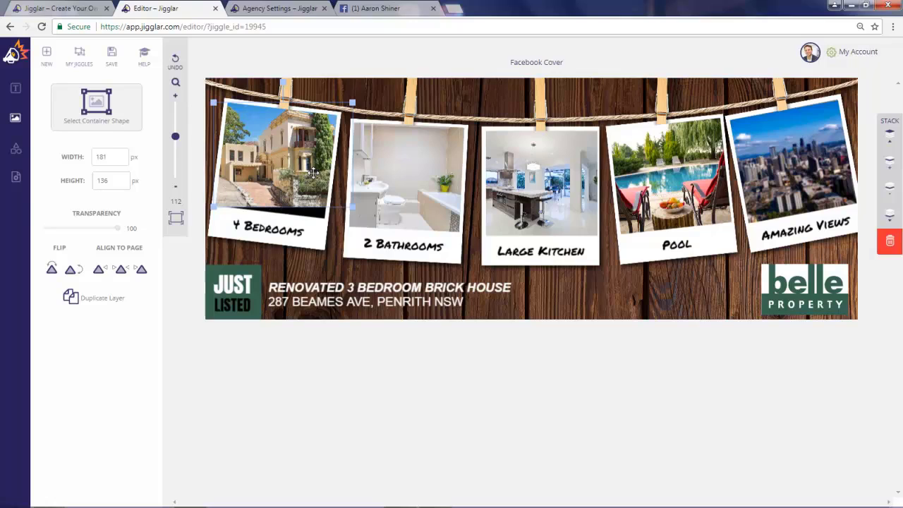
{"action": "left_click_drag", "start_coordinate": [284, 79], "coordinate": [292, 82]}
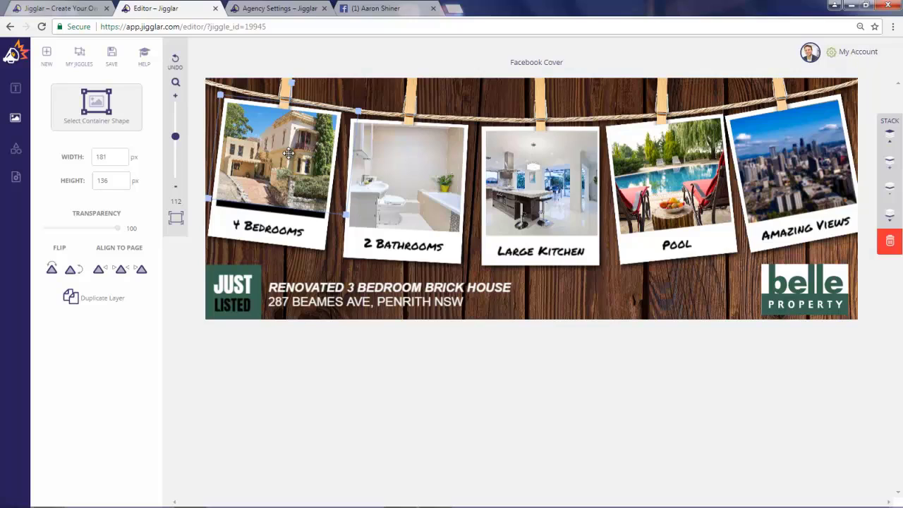
{"action": "key", "text": "Down"}
{"action": "key", "text": "Down"}
{"action": "key", "text": "Down"}
{"action": "key", "text": "Down"}
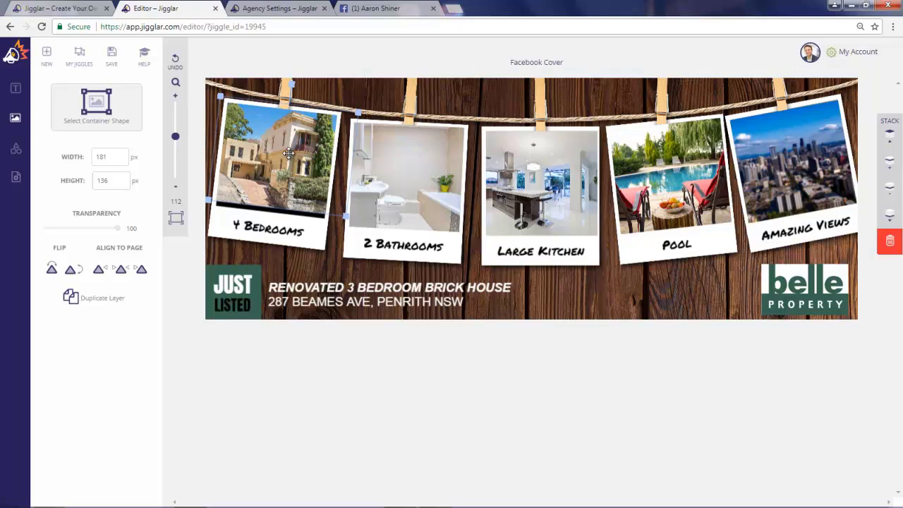
{"action": "key", "text": "Left"}
{"action": "key", "text": "Left"}
{"action": "key", "text": "Left"}
{"action": "key", "text": "Left"}
{"action": "key", "text": "Left"}
{"action": "key", "text": "Left"}
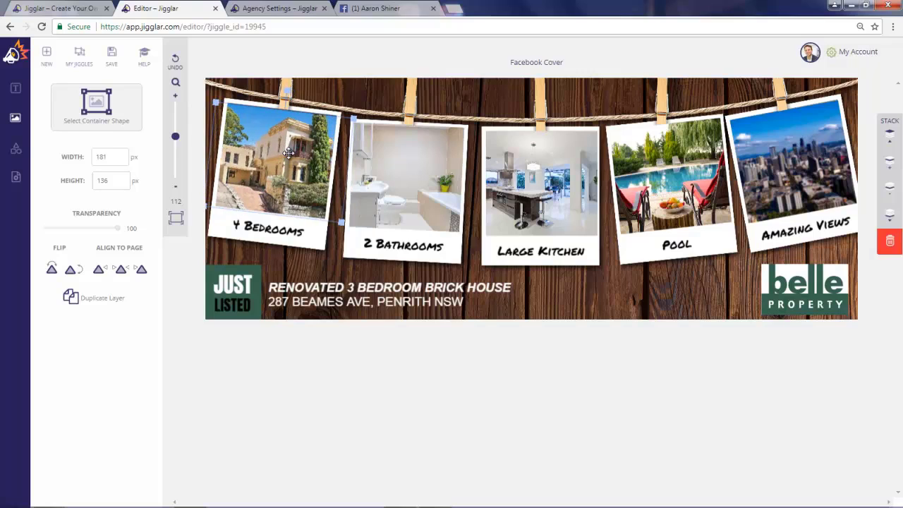
{"action": "key", "text": "Up"}
{"action": "key", "text": "Left"}
{"action": "key", "text": "Left"}
{"action": "key", "text": "Left"}
{"action": "key", "text": "Left"}
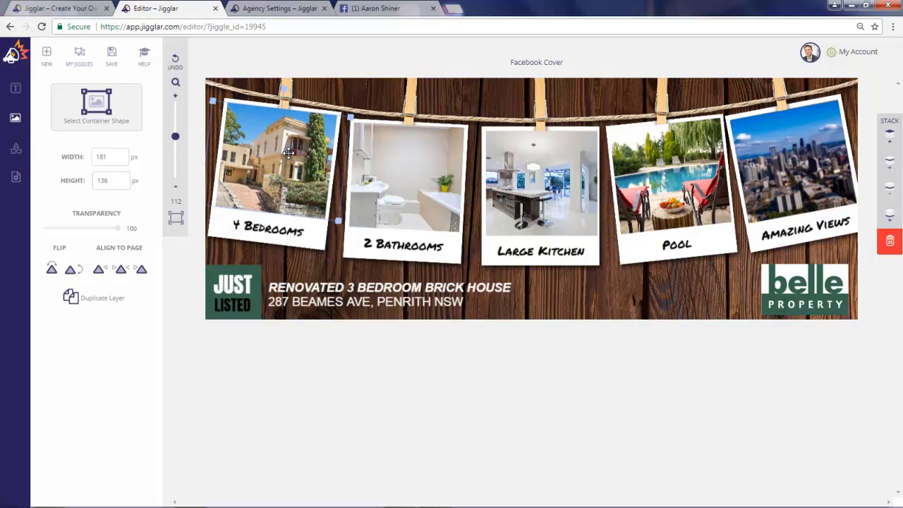
{"action": "left_click", "coordinate": [399, 171]}
{"action": "key", "text": "Delete"}
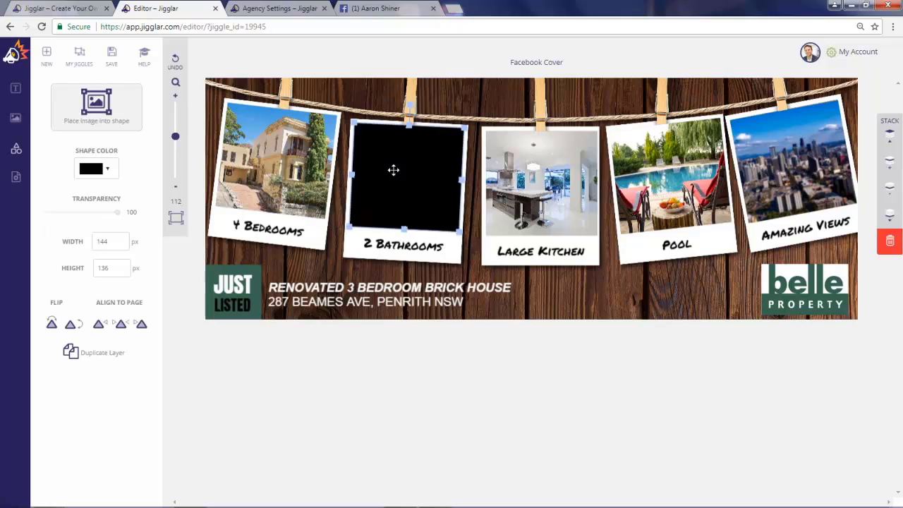
Step: Place the bathroom photo in the 2 Bathrooms polaroid, tilted and nudged to fit
{"action": "left_click", "coordinate": [102, 104]}
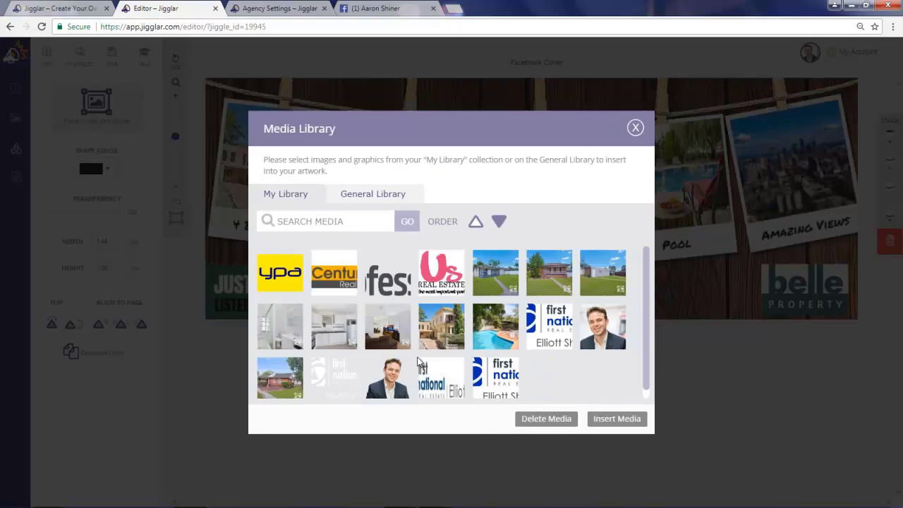
{"action": "left_click", "coordinate": [281, 328]}
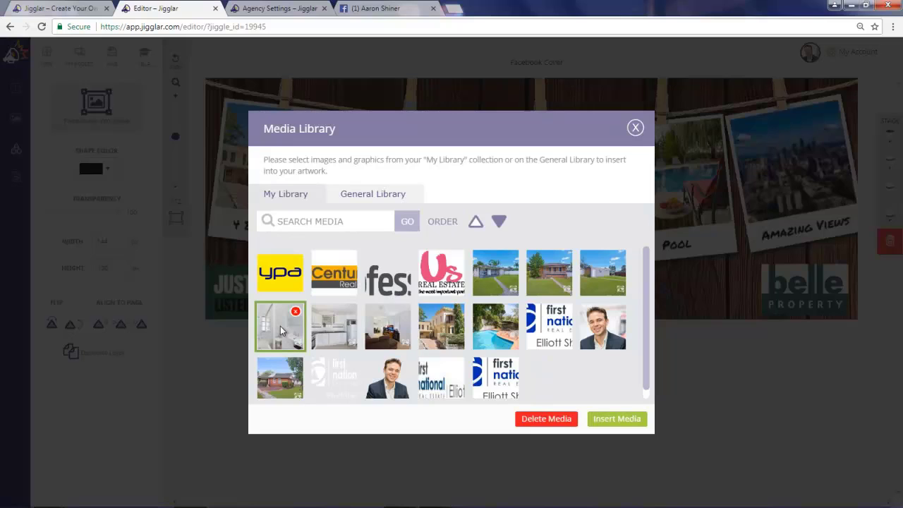
{"action": "left_click", "coordinate": [613, 419]}
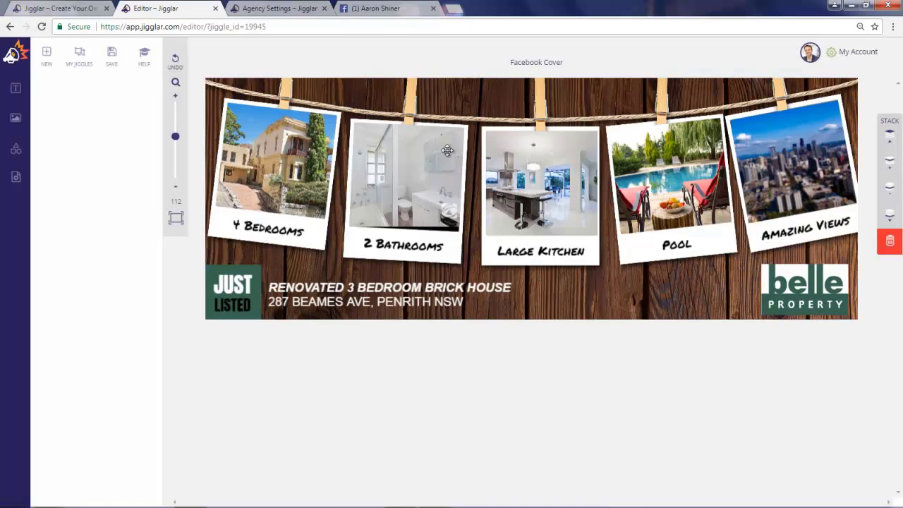
{"action": "left_click_drag", "start_coordinate": [410, 103], "coordinate": [413, 106]}
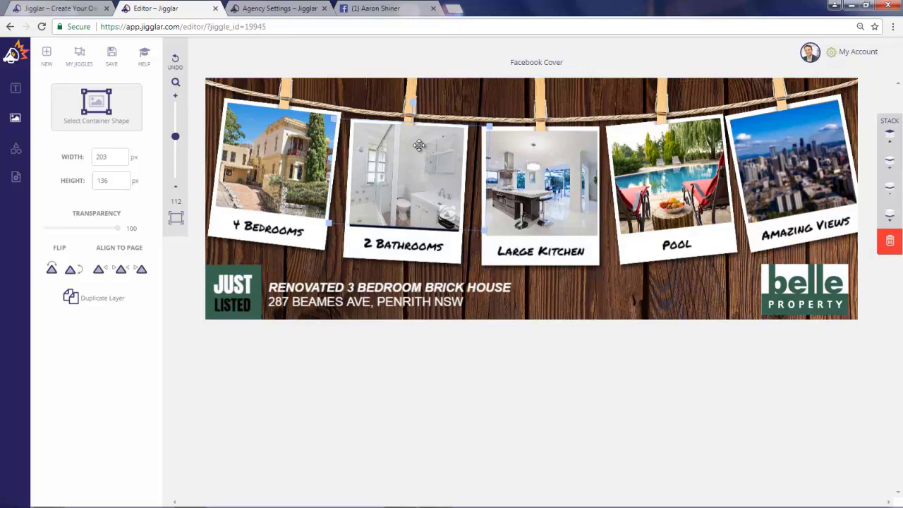
{"action": "key", "text": "Down"}
{"action": "key", "text": "Down"}
{"action": "key", "text": "Right"}
{"action": "key", "text": "Right"}
{"action": "key", "text": "Right"}
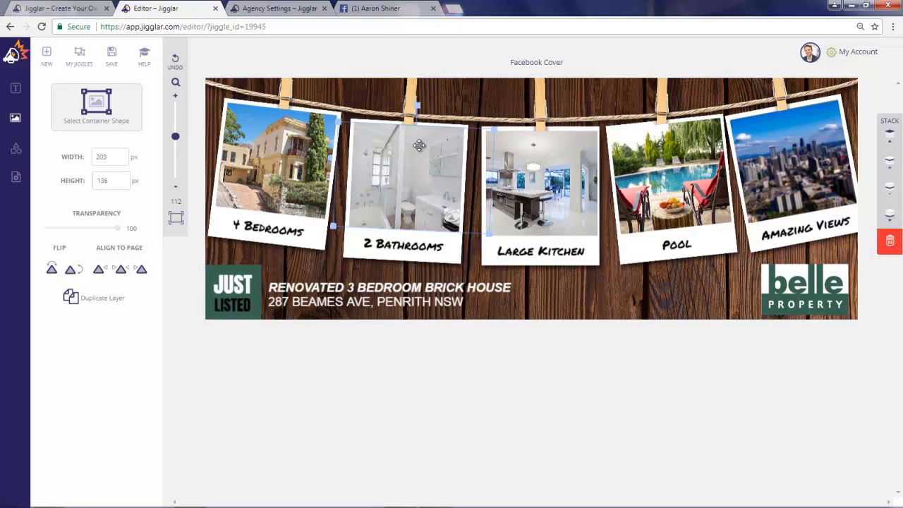
Step: Swap in the new kitchen photo, shift it right, and clear the Pool photo
{"action": "left_click", "coordinate": [520, 179]}
{"action": "key", "text": "Delete"}
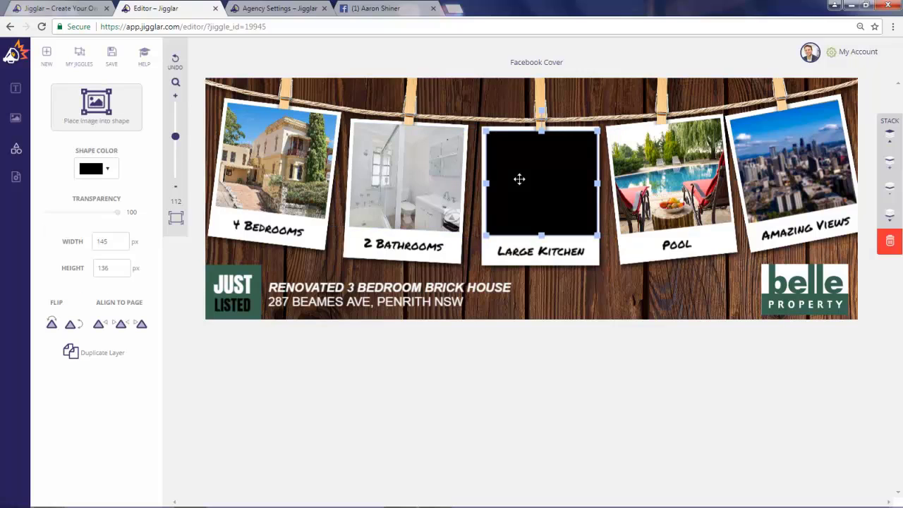
{"action": "left_click", "coordinate": [104, 111]}
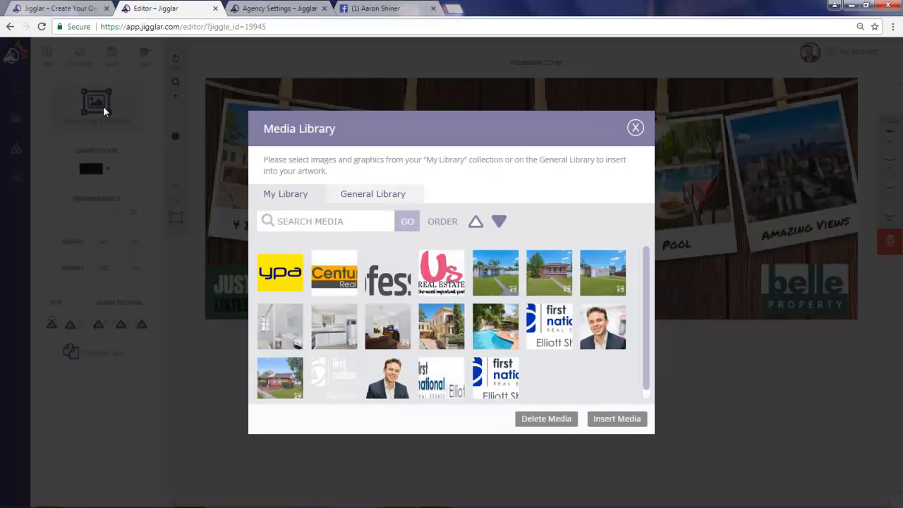
{"action": "left_click", "coordinate": [334, 335]}
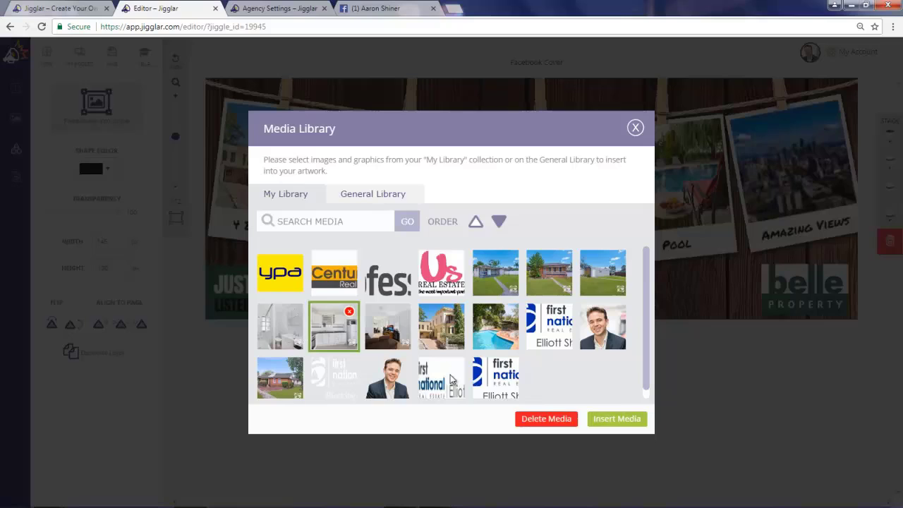
{"action": "left_click", "coordinate": [613, 422]}
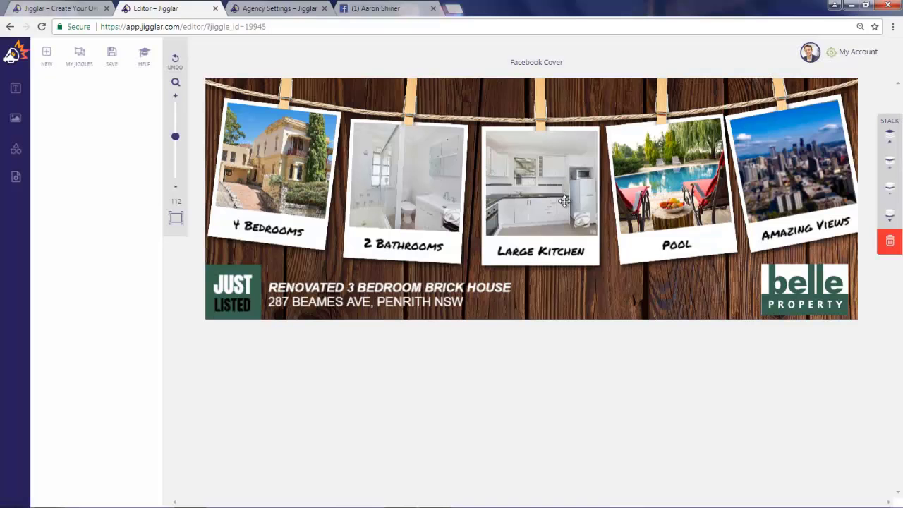
{"action": "left_click", "coordinate": [518, 206]}
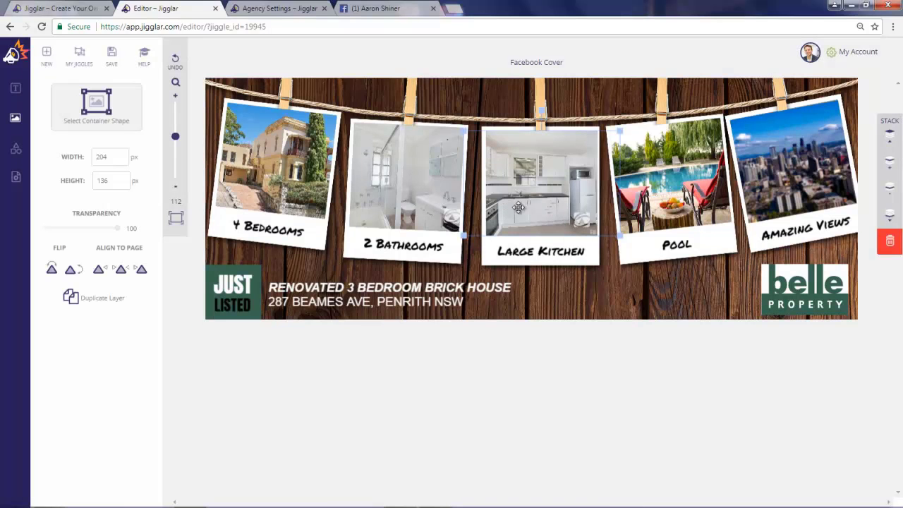
{"action": "key", "text": "Right"}
{"action": "key", "text": "Right"}
{"action": "key", "text": "Right"}
{"action": "key", "text": "Right"}
{"action": "key", "text": "Right"}
{"action": "key", "text": "Right"}
{"action": "key", "text": "Right"}
{"action": "key", "text": "Right"}
{"action": "key", "text": "Right"}
{"action": "key", "text": "Right"}
{"action": "key", "text": "Right"}
{"action": "key", "text": "Right"}
{"action": "key", "text": "Right"}
{"action": "key", "text": "Right"}
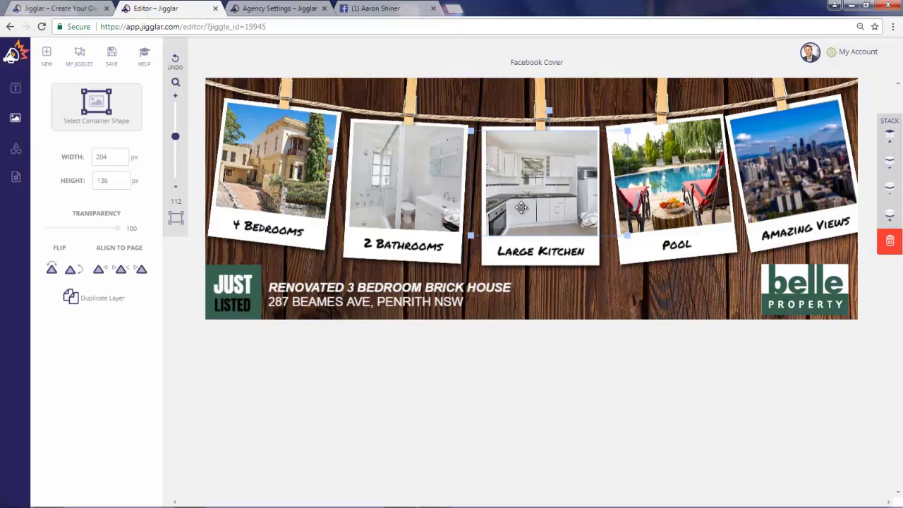
{"action": "key", "text": "Right"}
{"action": "key", "text": "Right"}
{"action": "key", "text": "Right"}
{"action": "key", "text": "Right"}
{"action": "key", "text": "Right"}
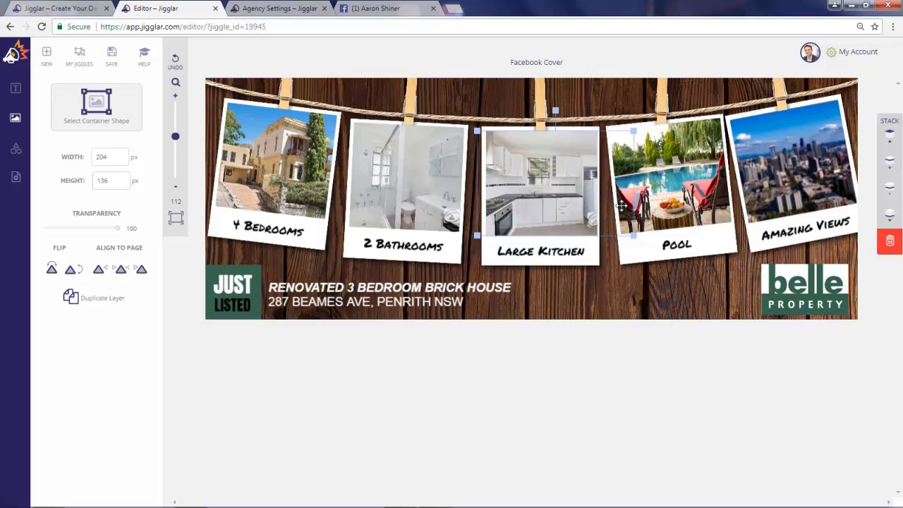
{"action": "left_click", "coordinate": [686, 197]}
{"action": "key", "text": "Delete"}
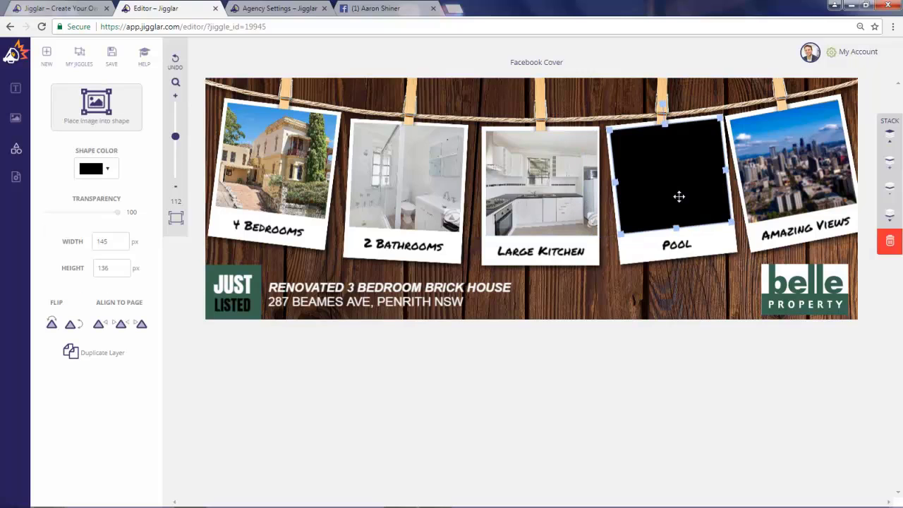
Step: Put the house-and-lawn photo in the Pool polaroid, tilted and nudged up and right to fit
{"action": "left_click", "coordinate": [101, 107]}
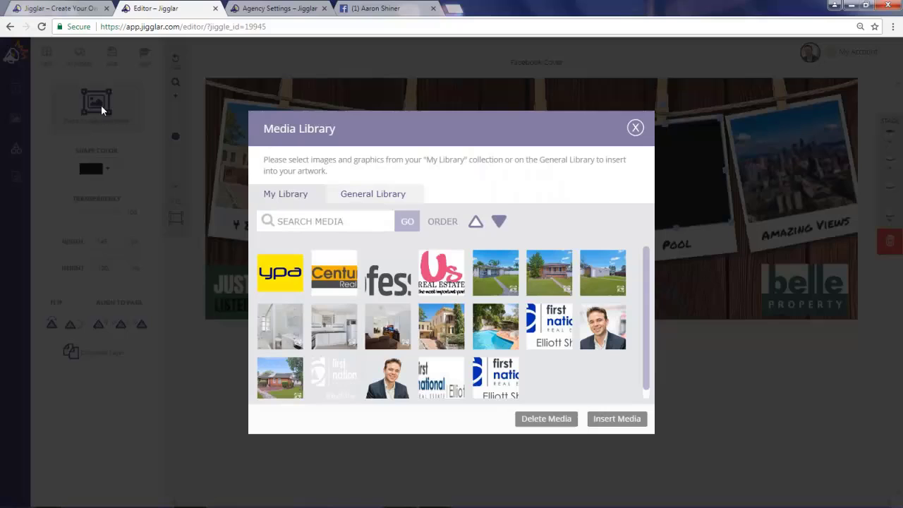
{"action": "left_click", "coordinate": [607, 276]}
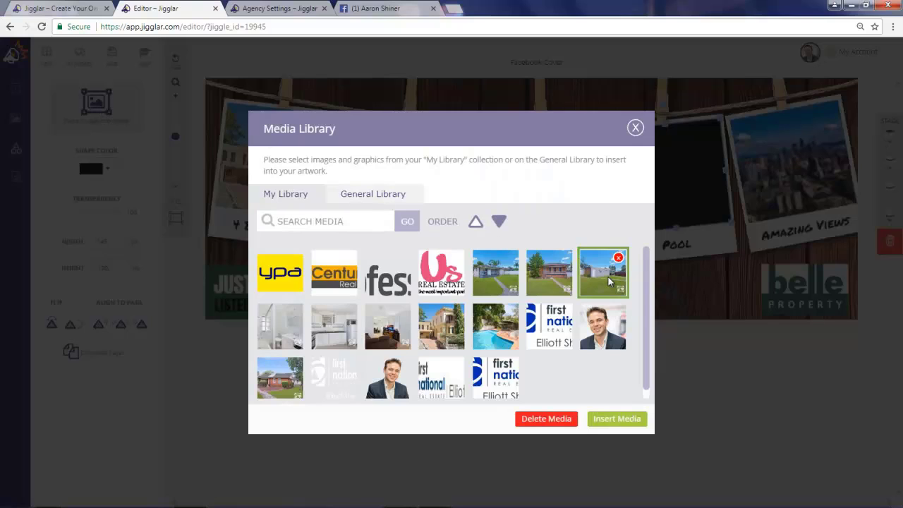
{"action": "left_click", "coordinate": [616, 418]}
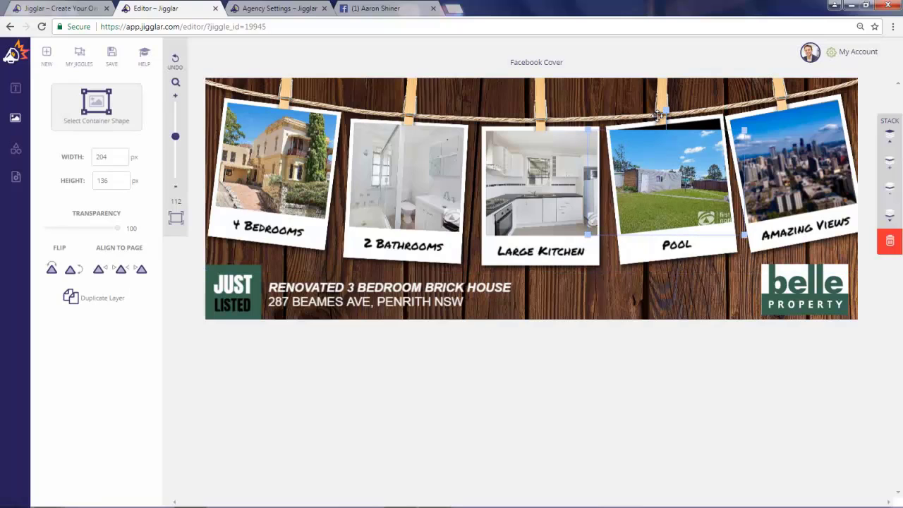
{"action": "left_click_drag", "start_coordinate": [665, 110], "coordinate": [658, 106]}
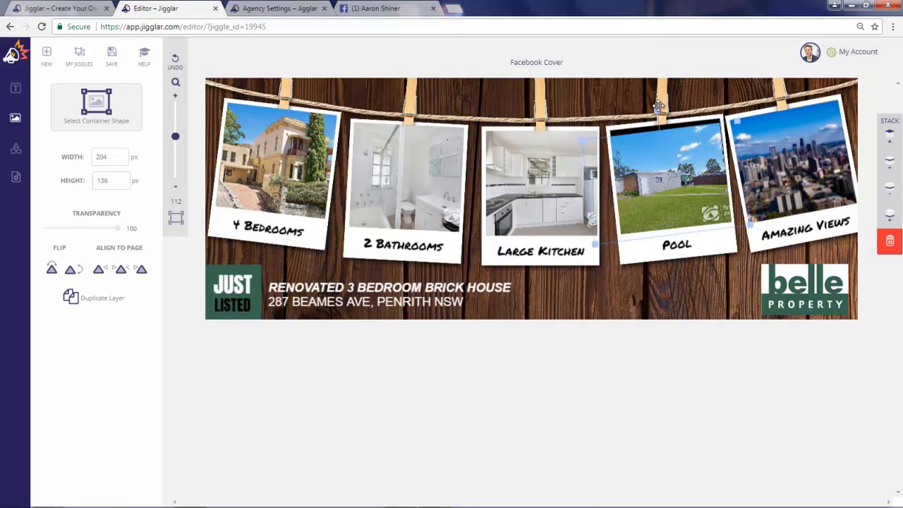
{"action": "key", "text": "Up"}
{"action": "key", "text": "Up"}
{"action": "key", "text": "Up"}
{"action": "key", "text": "Up"}
{"action": "key", "text": "Up"}
{"action": "key", "text": "Up"}
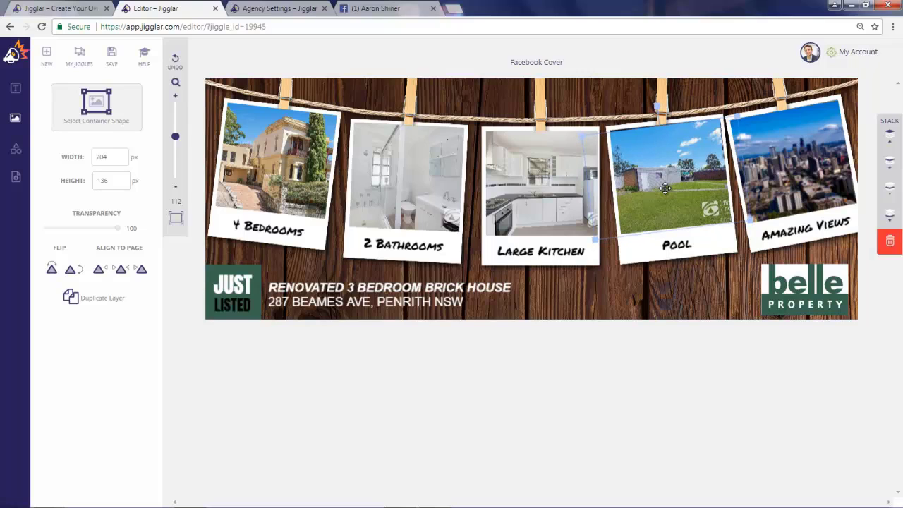
{"action": "key", "text": "Up"}
{"action": "key", "text": "Up"}
{"action": "key", "text": "Up"}
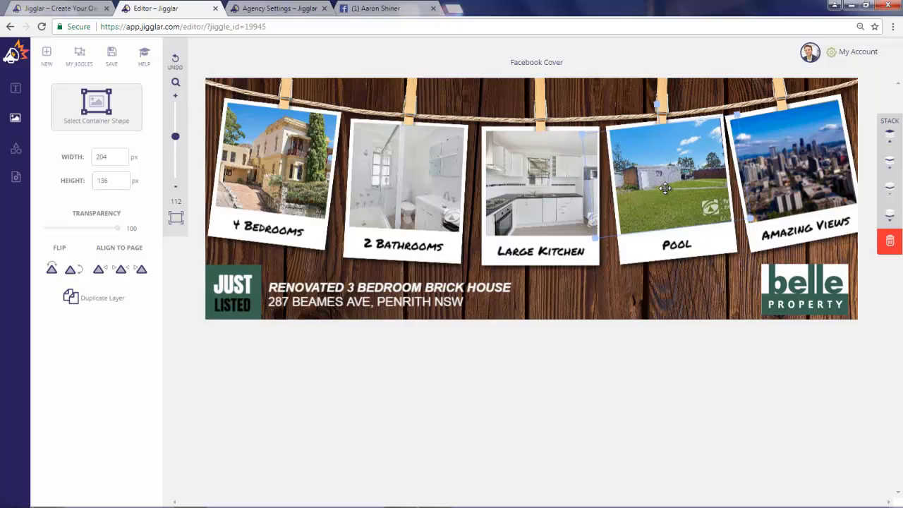
{"action": "key", "text": "Right"}
{"action": "key", "text": "Right"}
{"action": "key", "text": "Right"}
{"action": "key", "text": "Right"}
{"action": "key", "text": "Right"}
{"action": "key", "text": "Right"}
{"action": "key", "text": "Right"}
{"action": "key", "text": "Right"}
{"action": "key", "text": "Right"}
{"action": "key", "text": "Right"}
{"action": "key", "text": "Right"}
{"action": "key", "text": "Right"}
{"action": "key", "text": "Right"}
{"action": "key", "text": "Right"}
{"action": "key", "text": "Right"}
{"action": "key", "text": "Right"}
{"action": "key", "text": "Right"}
{"action": "key", "text": "Right"}
{"action": "key", "text": "Right"}
{"action": "key", "text": "Right"}
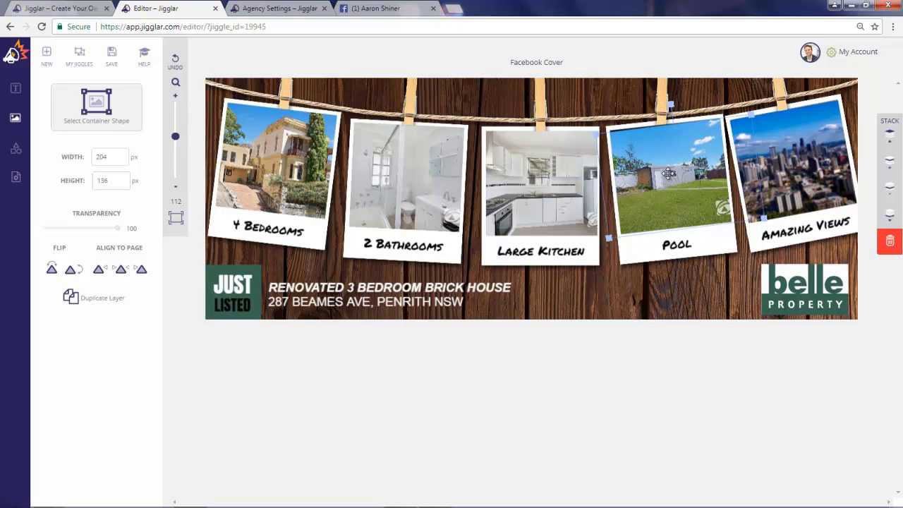
{"action": "left_click_drag", "start_coordinate": [671, 103], "coordinate": [672, 104]}
{"action": "key", "text": "Up"}
{"action": "key", "text": "Up"}
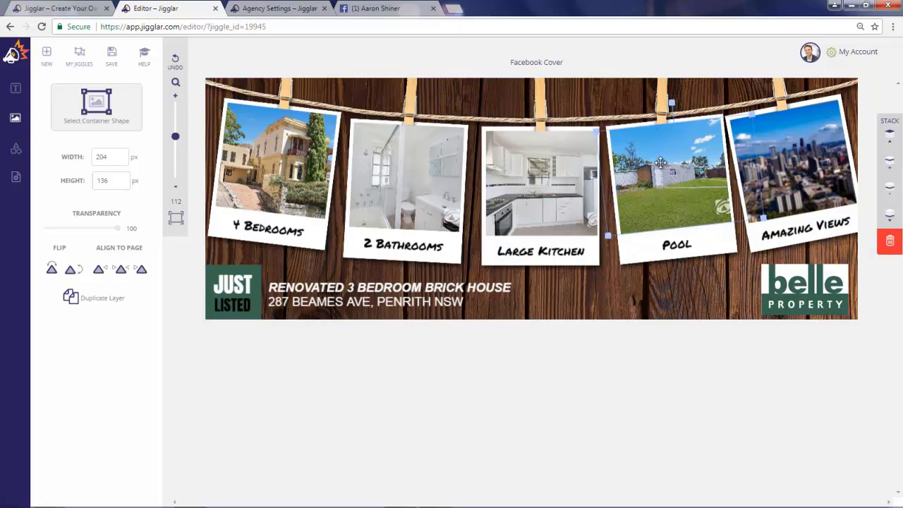
Step: Swap the Amazing Views skyline for the living-room photo, rotated and shifted to fill the frame
{"action": "left_click", "coordinate": [816, 162]}
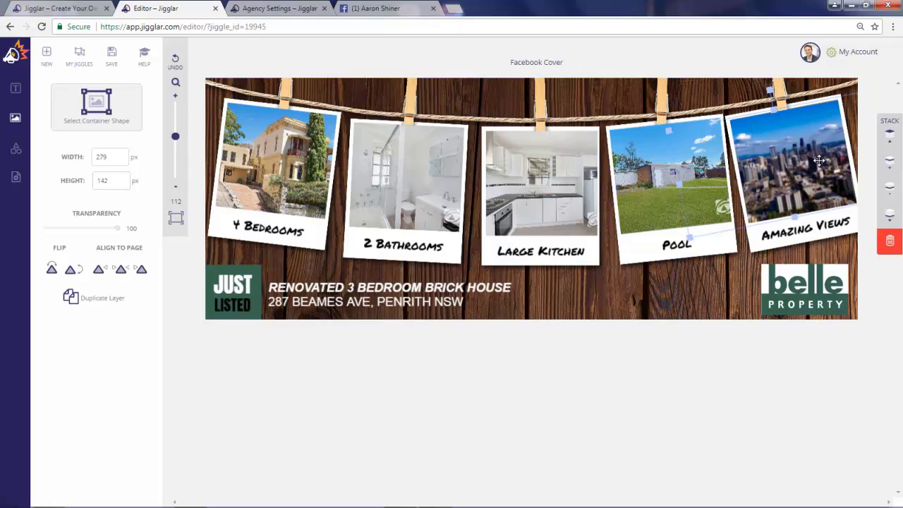
{"action": "key", "text": "Delete"}
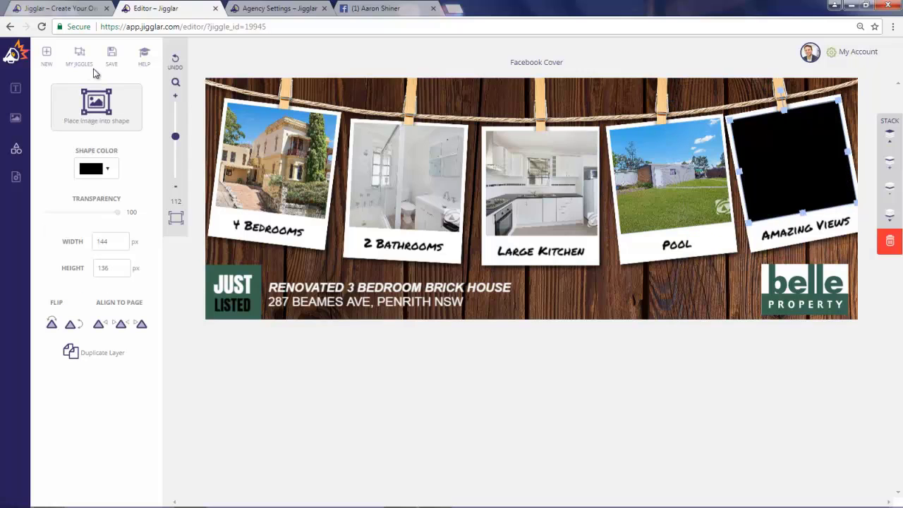
{"action": "left_click", "coordinate": [113, 96]}
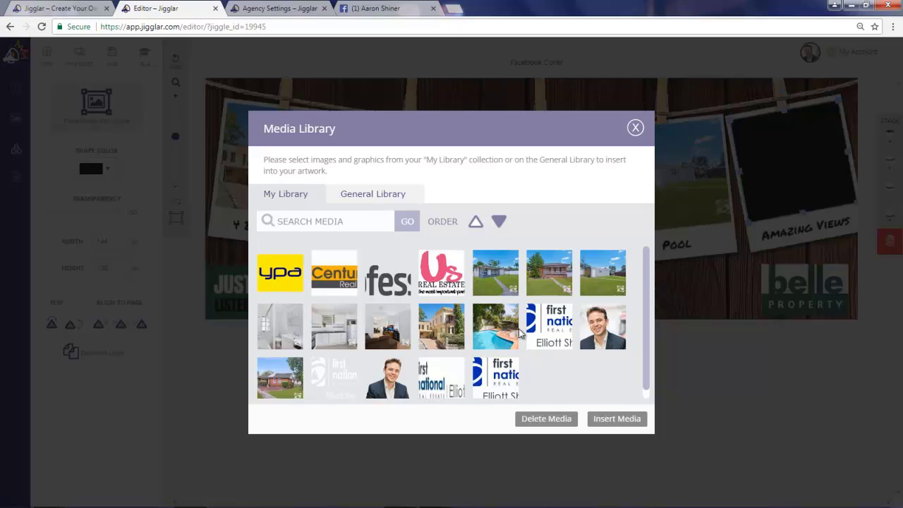
{"action": "left_click", "coordinate": [395, 328]}
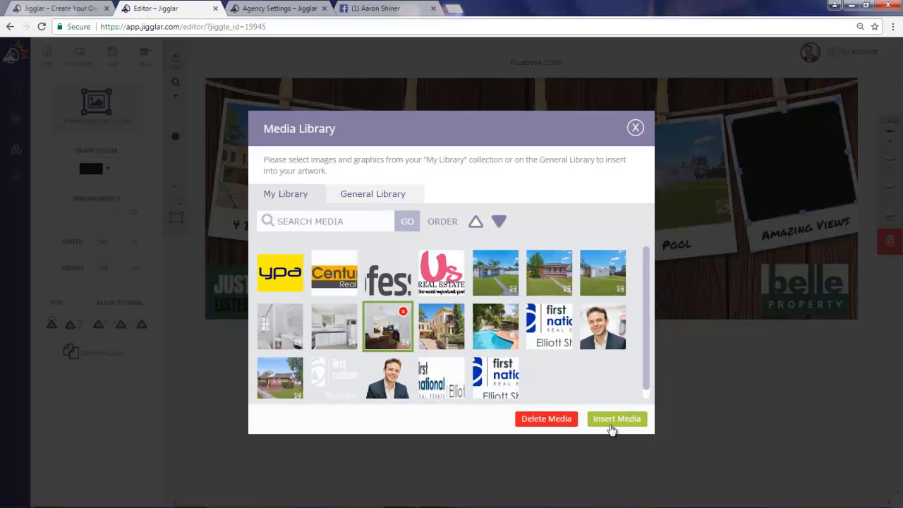
{"action": "left_click", "coordinate": [611, 421]}
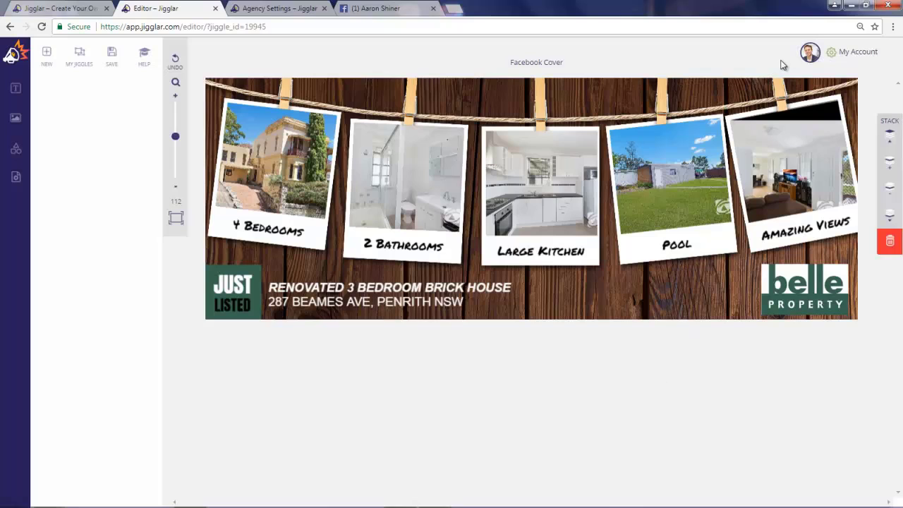
{"action": "left_click_drag", "start_coordinate": [786, 99], "coordinate": [772, 98]}
{"action": "left_click_drag", "start_coordinate": [794, 171], "coordinate": [795, 171]}
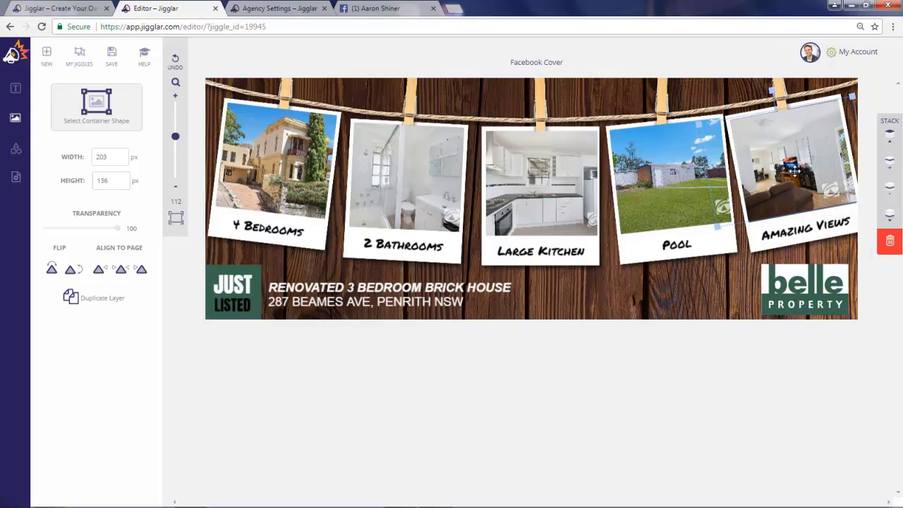
Step: Change the captions from 4 Bedrooms to 3 Bedrooms and from 2 Bathrooms to 1 Bathroom
{"action": "left_click", "coordinate": [288, 233]}
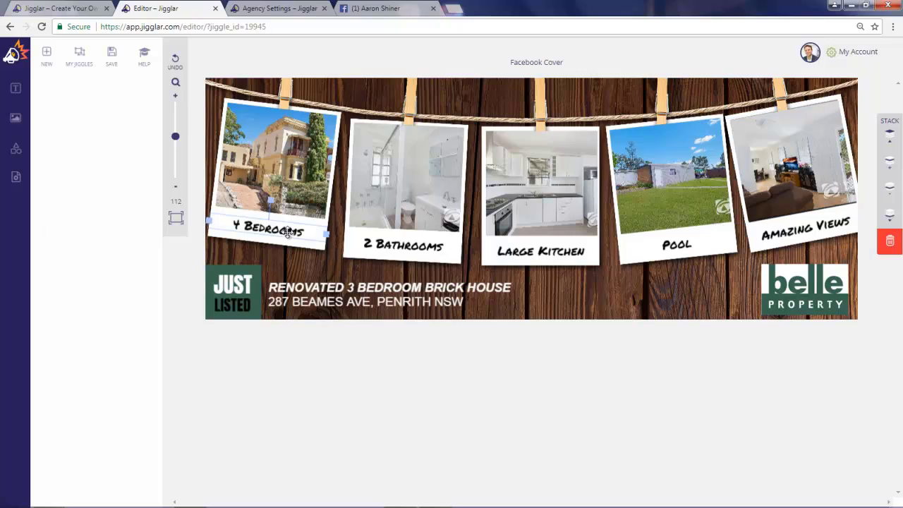
{"action": "left_click", "coordinate": [244, 224]}
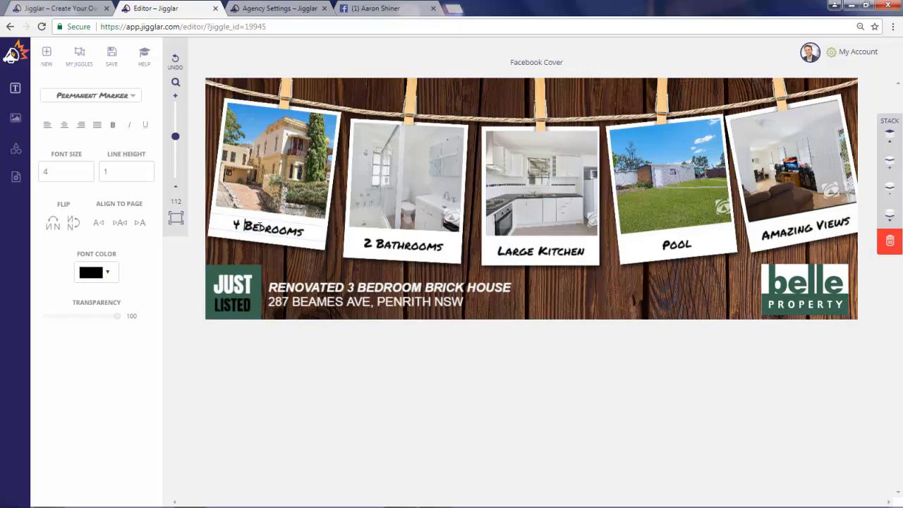
{"action": "key", "text": "BackSpace"}
{"action": "type", "text": "3"}
{"action": "left_click", "coordinate": [375, 242]}
{"action": "key", "text": "BackSpace"}
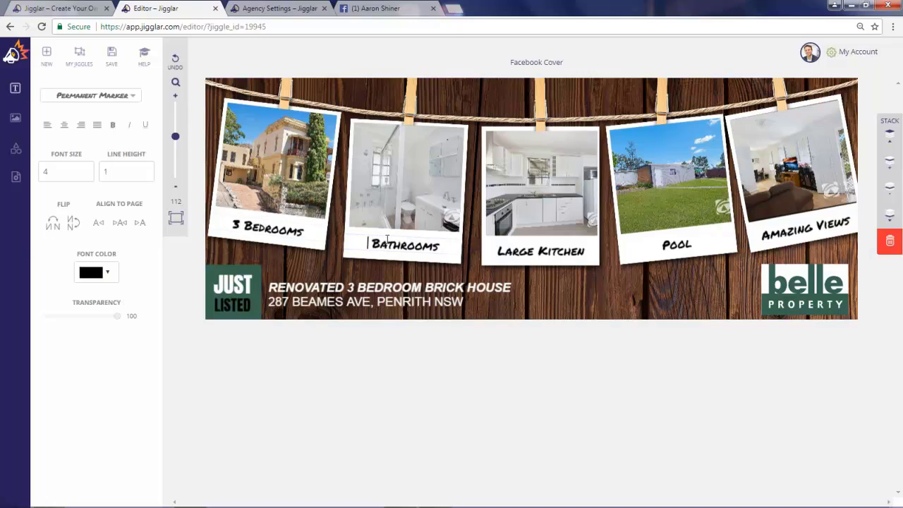
{"action": "type", "text": "1"}
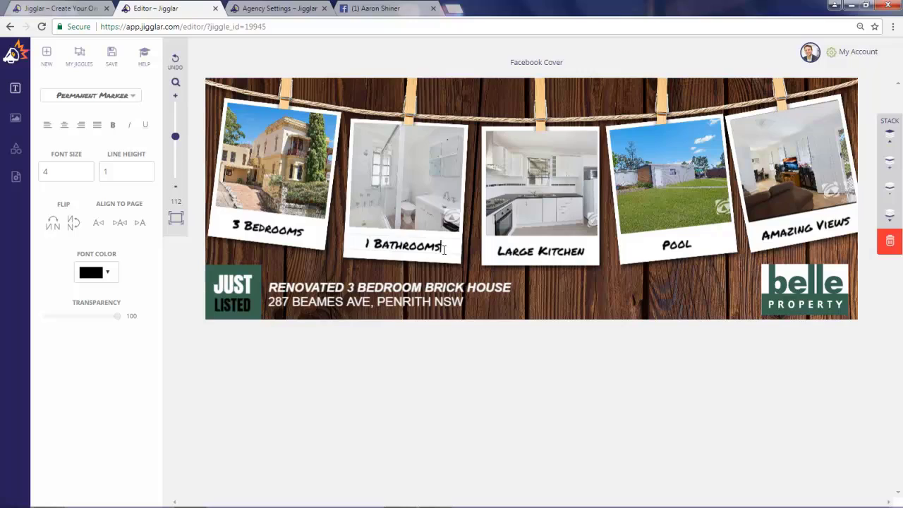
{"action": "key", "text": "BackSpace"}
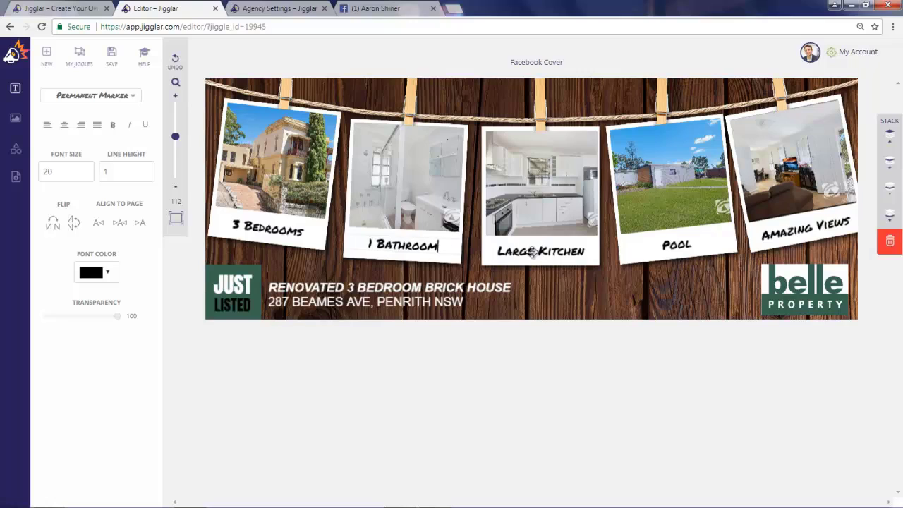
Step: Reword the Large Kitchen caption to 'Renovated Kitchen'
{"action": "left_click", "coordinate": [540, 253]}
{"action": "type", "text": "Renovated"}
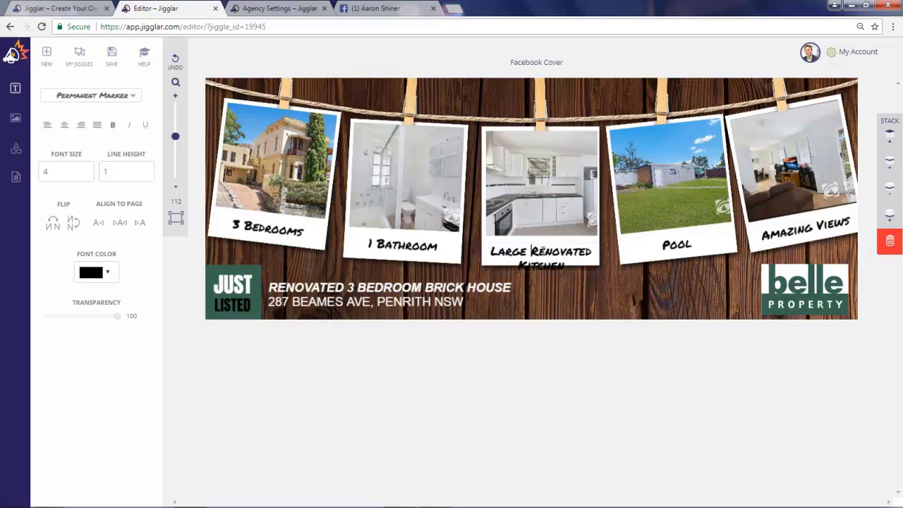
{"action": "key", "text": "BackSpace"}
{"action": "key", "text": "BackSpace"}
{"action": "key", "text": "BackSpace"}
{"action": "key", "text": "BackSpace"}
{"action": "key", "text": "BackSpace"}
{"action": "key", "text": "BackSpace"}
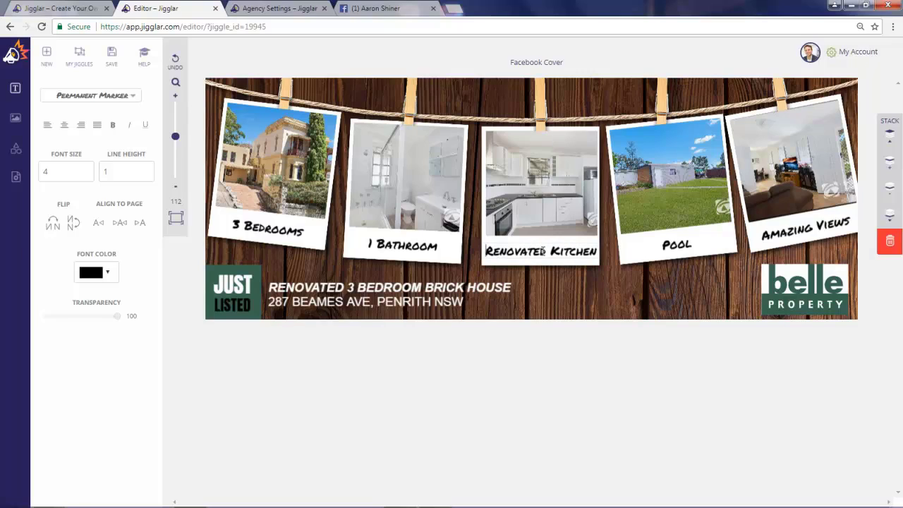
Step: Replace the Pool caption with 'Large' and shrink its font size to 4
{"action": "left_click", "coordinate": [688, 247]}
{"action": "double_click", "coordinate": [690, 245]}
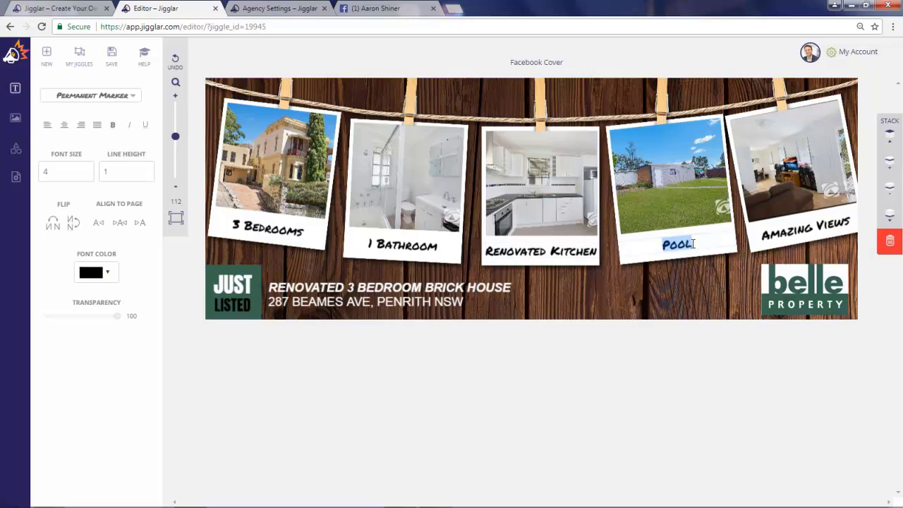
{"action": "type", "text": "Large"}
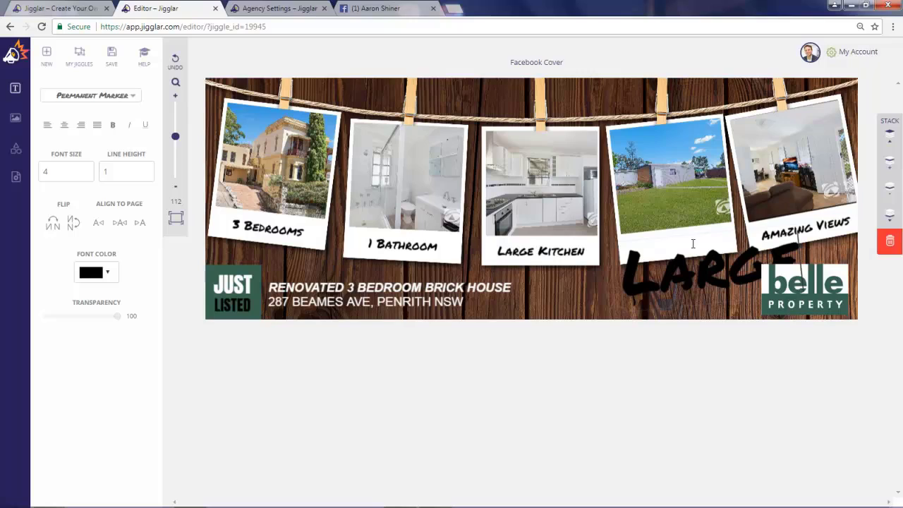
{"action": "left_click", "coordinate": [722, 260]}
{"action": "left_click_drag", "start_coordinate": [801, 252], "coordinate": [631, 264]}
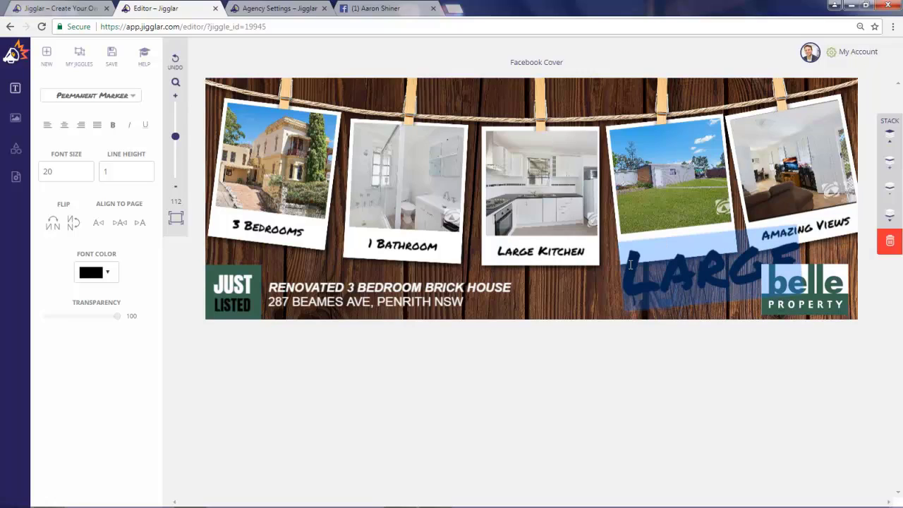
{"action": "double_click", "coordinate": [86, 174]}
{"action": "triple_click", "coordinate": [85, 174]}
{"action": "triple_click", "coordinate": [85, 174]}
{"action": "triple_click", "coordinate": [85, 174]}
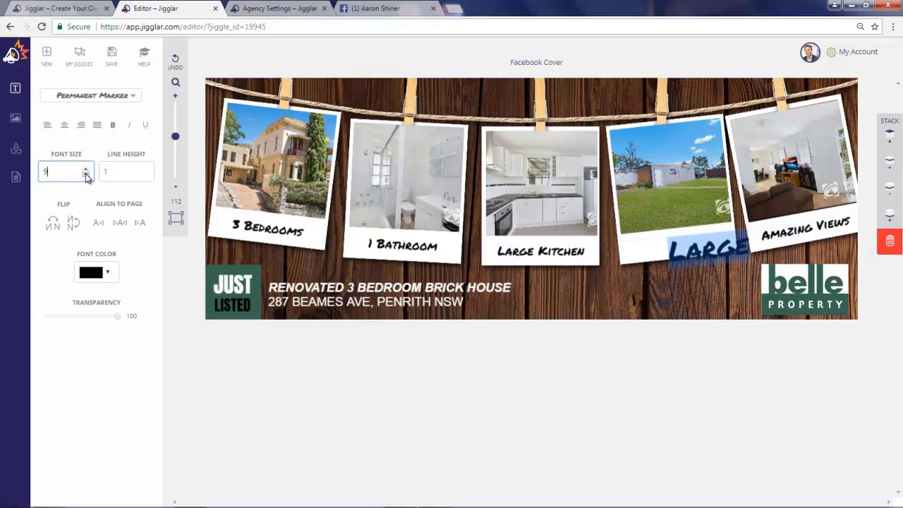
{"action": "double_click", "coordinate": [85, 175]}
{"action": "double_click", "coordinate": [85, 174]}
{"action": "left_click", "coordinate": [85, 174]}
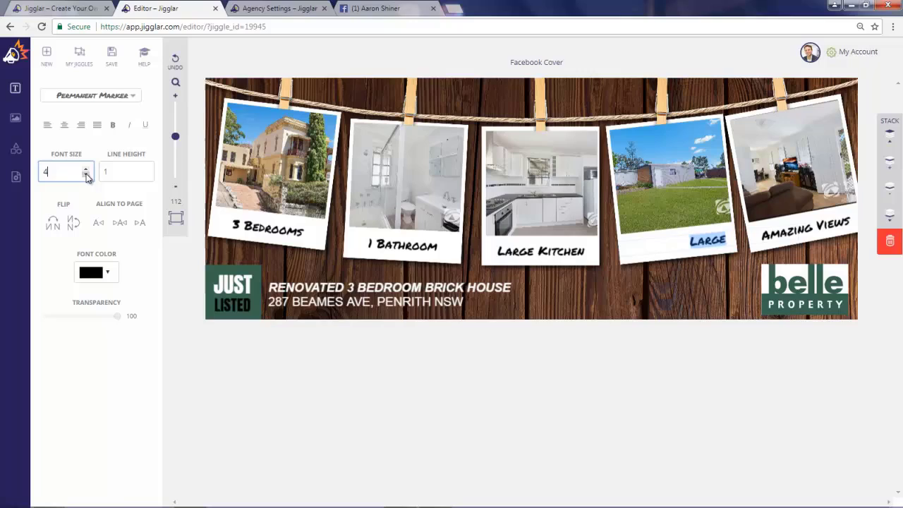
Step: Extend the caption to 'Large yard' and nudge it left to centre it on its photo
{"action": "left_click", "coordinate": [727, 241]}
{"action": "type", "text": "yard"}
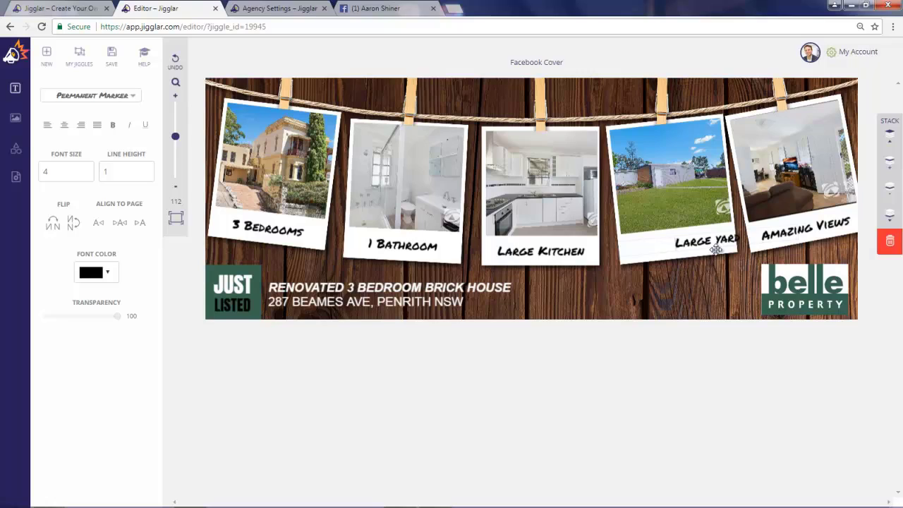
{"action": "left_click", "coordinate": [706, 232]}
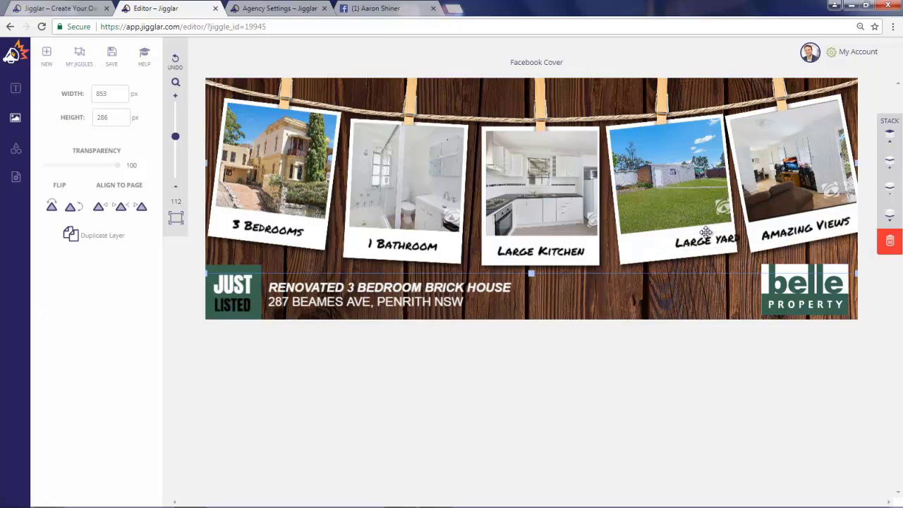
{"action": "left_click", "coordinate": [707, 236]}
{"action": "key", "text": "Left"}
{"action": "key", "text": "Left"}
{"action": "key", "text": "Left"}
{"action": "key", "text": "Left"}
{"action": "key", "text": "Left"}
{"action": "key", "text": "Left"}
{"action": "key", "text": "Left"}
{"action": "key", "text": "Left"}
{"action": "key", "text": "Left"}
{"action": "key", "text": "Left"}
{"action": "key", "text": "Left"}
{"action": "key", "text": "Left"}
{"action": "key", "text": "Left"}
{"action": "key", "text": "Left"}
{"action": "key", "text": "Left"}
{"action": "key", "text": "Left"}
{"action": "key", "text": "Left"}
{"action": "key", "text": "Left"}
{"action": "key", "text": "Left"}
{"action": "key", "text": "Left"}
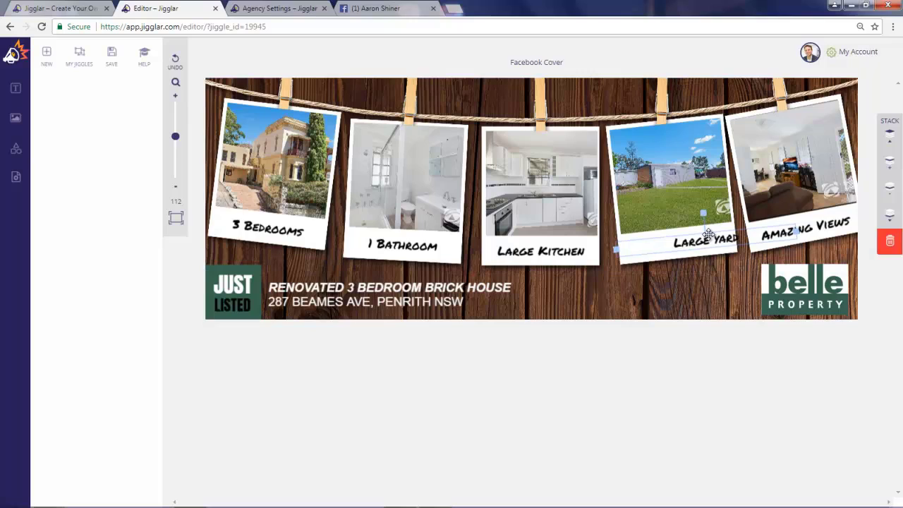
{"action": "key", "text": "Left"}
{"action": "key", "text": "Left"}
{"action": "key", "text": "Left"}
{"action": "key", "text": "Left"}
{"action": "key", "text": "Left"}
{"action": "key", "text": "Left"}
{"action": "key", "text": "Left"}
{"action": "key", "text": "Left"}
{"action": "key", "text": "Left"}
{"action": "key", "text": "Left"}
{"action": "key", "text": "Left"}
{"action": "key", "text": "Left"}
{"action": "key", "text": "Left"}
{"action": "key", "text": "Left"}
{"action": "key", "text": "Left"}
{"action": "key", "text": "Left"}
{"action": "key", "text": "Left"}
{"action": "key", "text": "Left"}
{"action": "key", "text": "Left"}
{"action": "key", "text": "Left"}
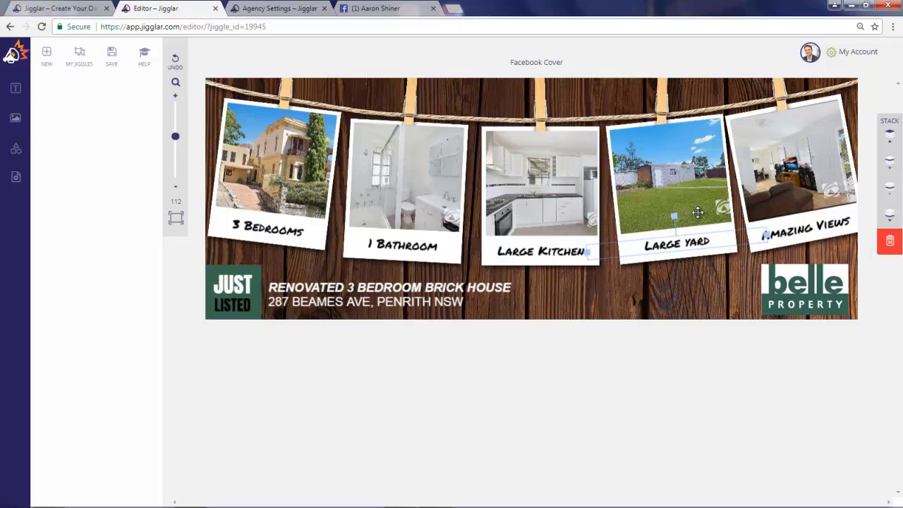
{"action": "left_click", "coordinate": [791, 228]}
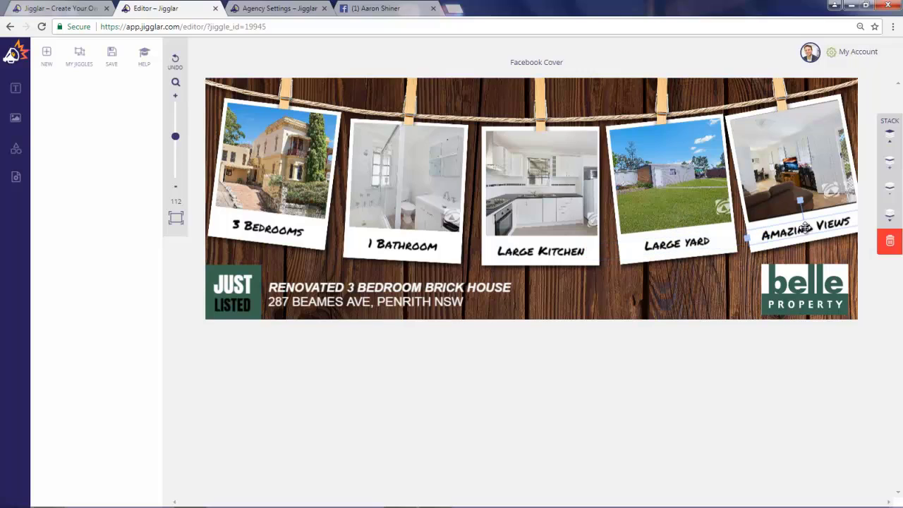
Step: Try a larger font for 'Large yard', then return it to size 4
{"action": "left_click", "coordinate": [685, 246]}
{"action": "left_click", "coordinate": [703, 242]}
{"action": "triple_click", "coordinate": [704, 241]}
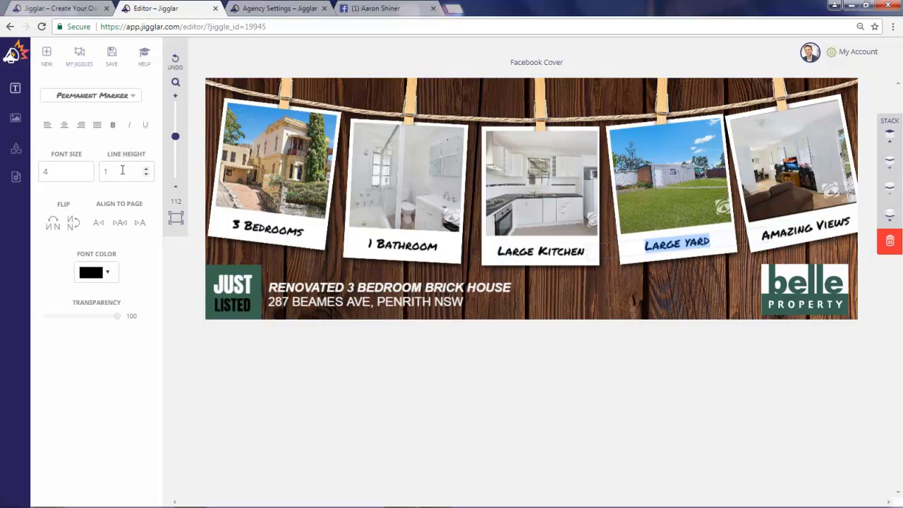
{"action": "left_click", "coordinate": [86, 170]}
{"action": "left_click", "coordinate": [86, 170]}
{"action": "left_click", "coordinate": [85, 175]}
{"action": "left_click", "coordinate": [85, 175]}
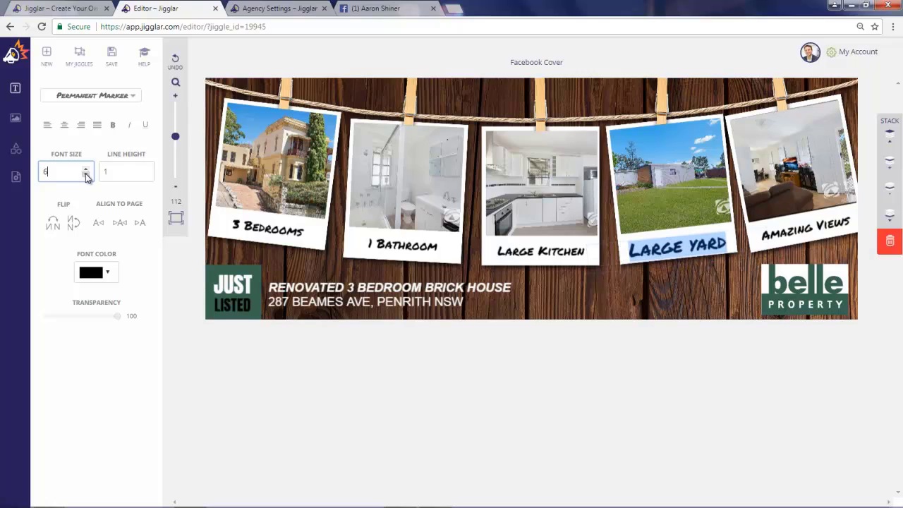
{"action": "left_click", "coordinate": [86, 175]}
{"action": "left_click", "coordinate": [85, 175]}
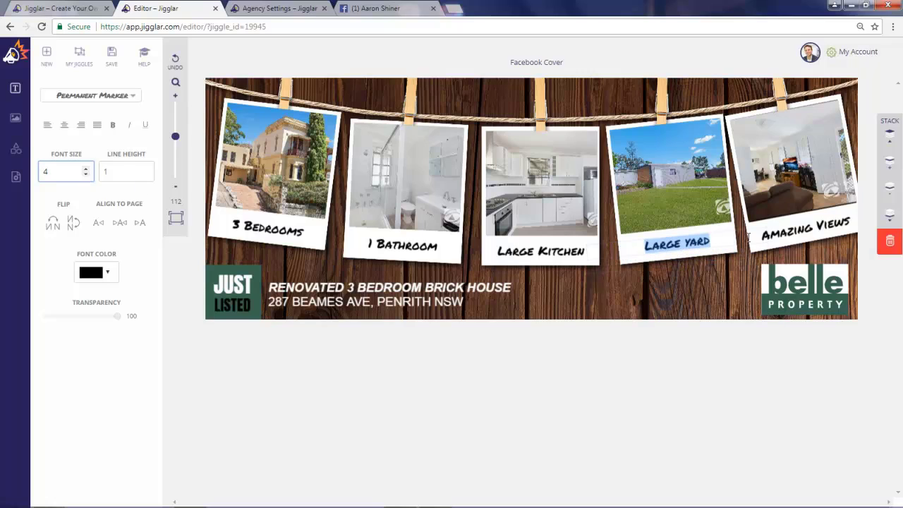
{"action": "left_click", "coordinate": [798, 230]}
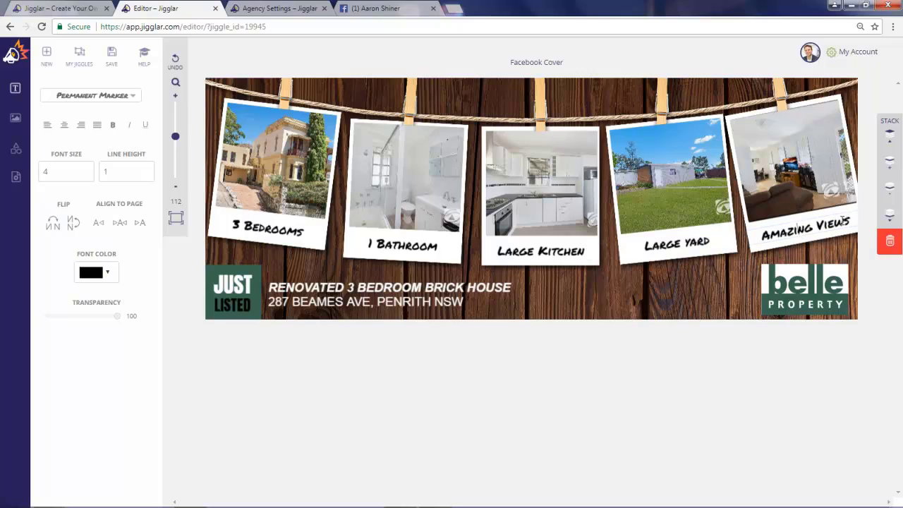
Step: Replace 'Amazing Views' with 'Large Lounge', removing the stray leading A
{"action": "left_click_drag", "start_coordinate": [852, 223], "coordinate": [770, 234]}
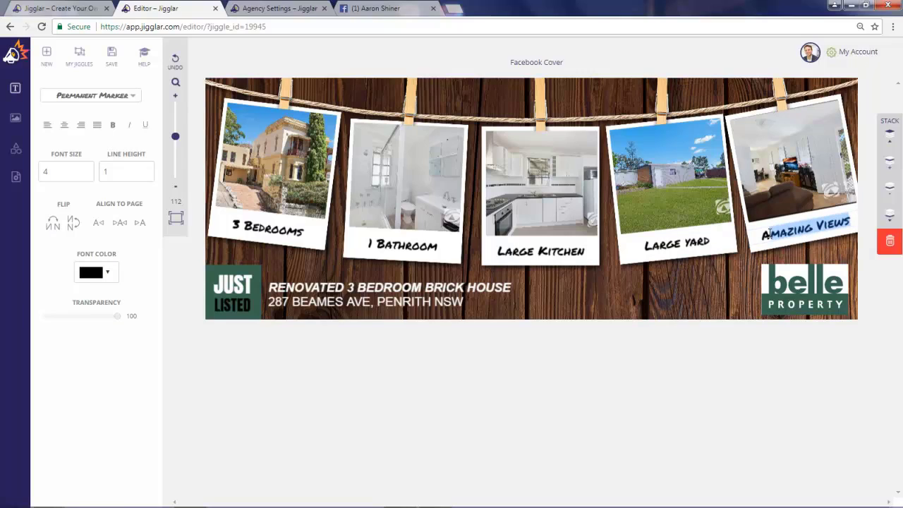
{"action": "key", "text": "BackSpace"}
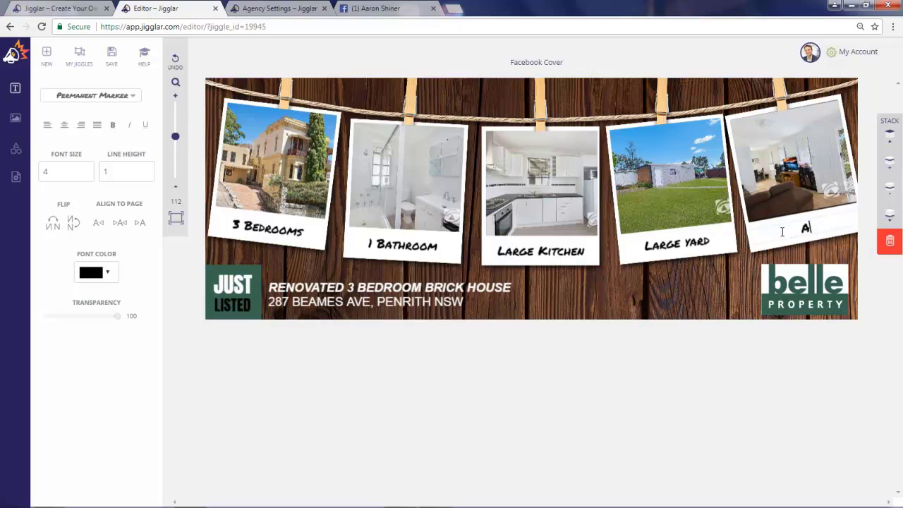
{"action": "type", "text": "Large Lounge"}
{"action": "left_click", "coordinate": [770, 234]}
{"action": "key", "text": "BackSpace"}
Step: Save the design to My Jiggles as 'Facebook Cover' and dismiss the success message
{"action": "left_click", "coordinate": [113, 58]}
{"action": "left_click", "coordinate": [94, 100]}
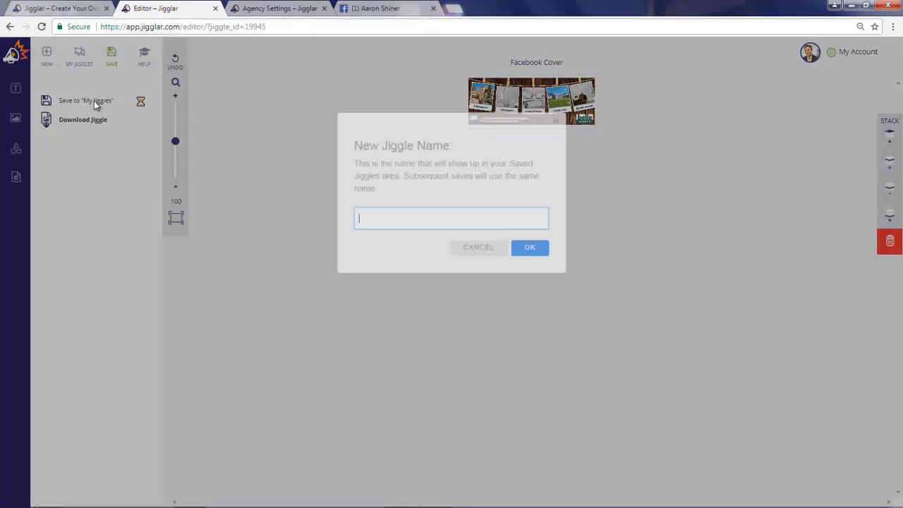
{"action": "left_click", "coordinate": [432, 224]}
{"action": "type", "text": "Face"}
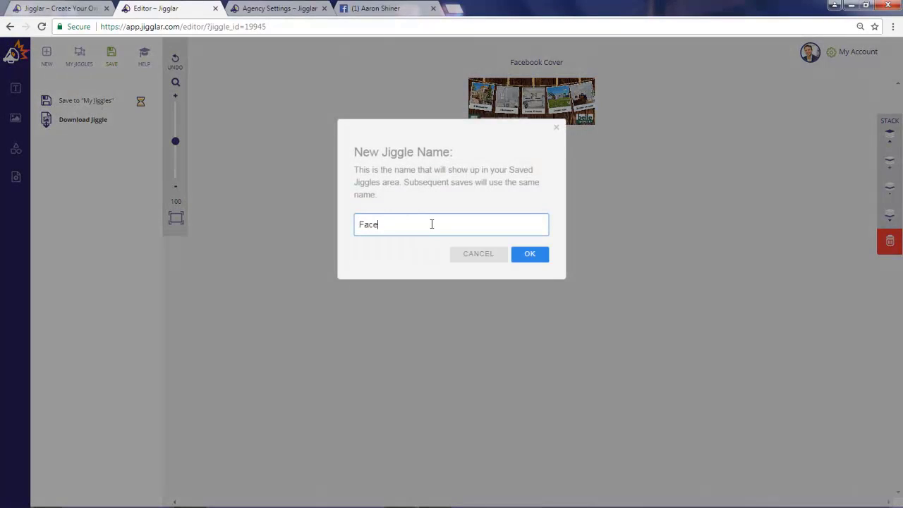
{"action": "type", "text": "book Cover"}
{"action": "left_click", "coordinate": [528, 258]}
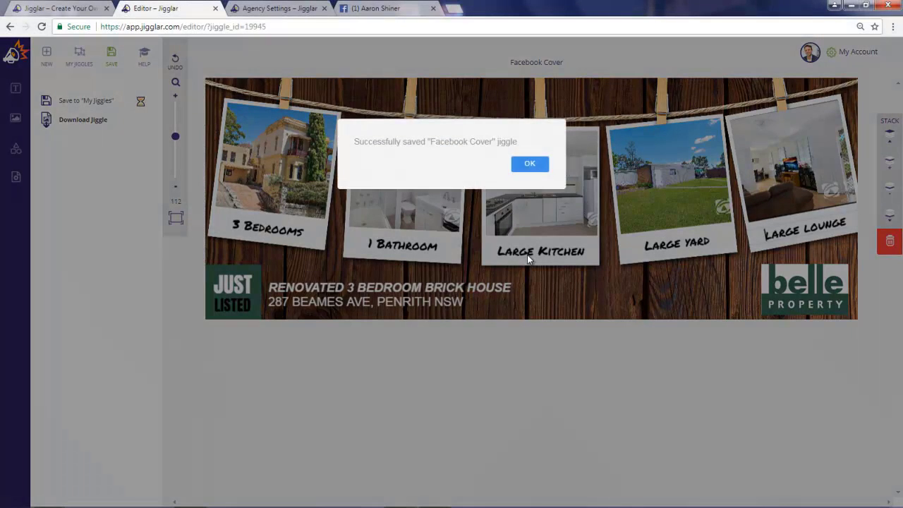
{"action": "left_click", "coordinate": [534, 165]}
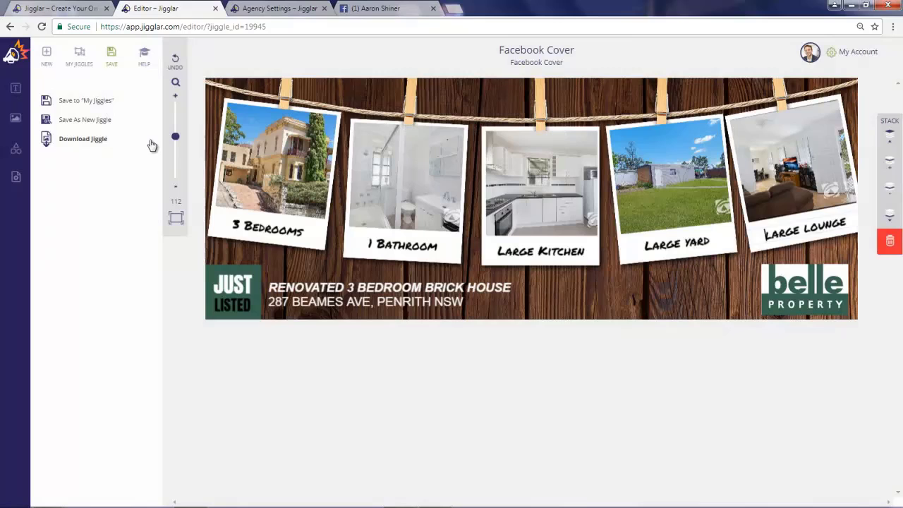
Step: Download the cover as a JPEG image and open Facebook Cover (3).jpg
{"action": "left_click", "coordinate": [96, 141]}
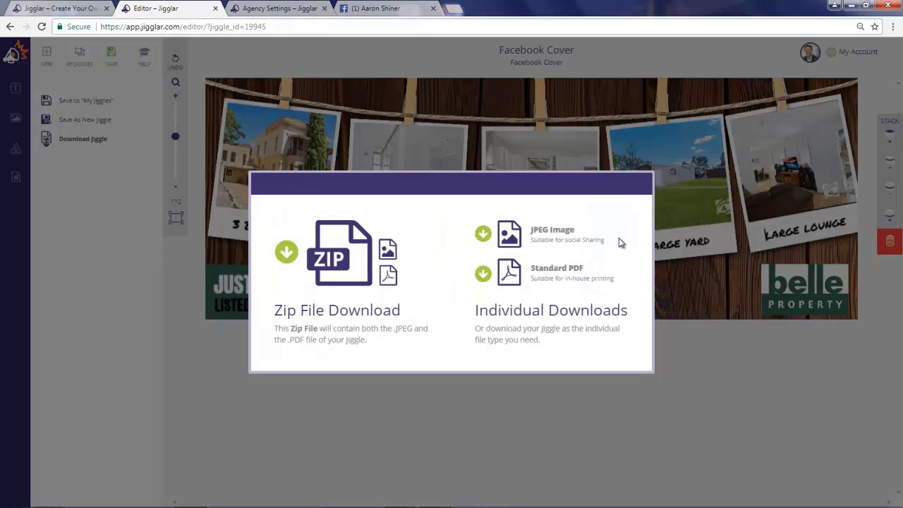
{"action": "left_click", "coordinate": [542, 235]}
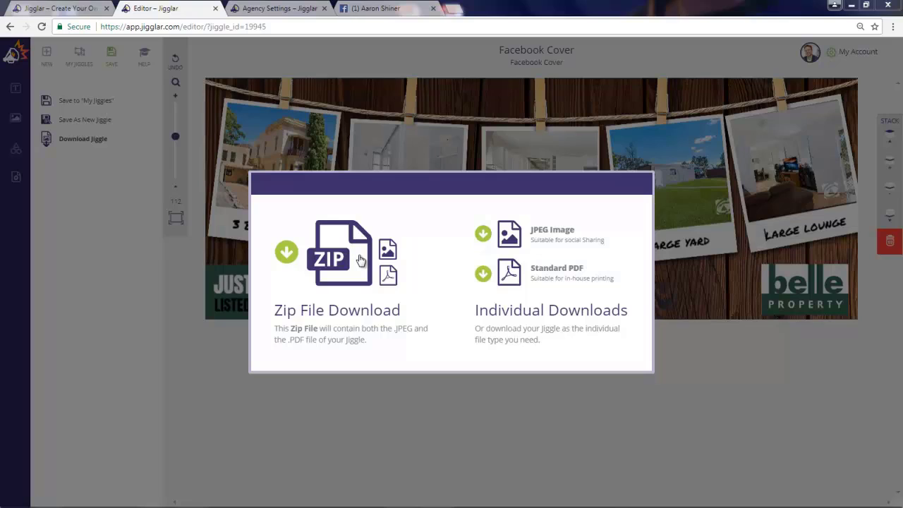
{"action": "left_click", "coordinate": [537, 235]}
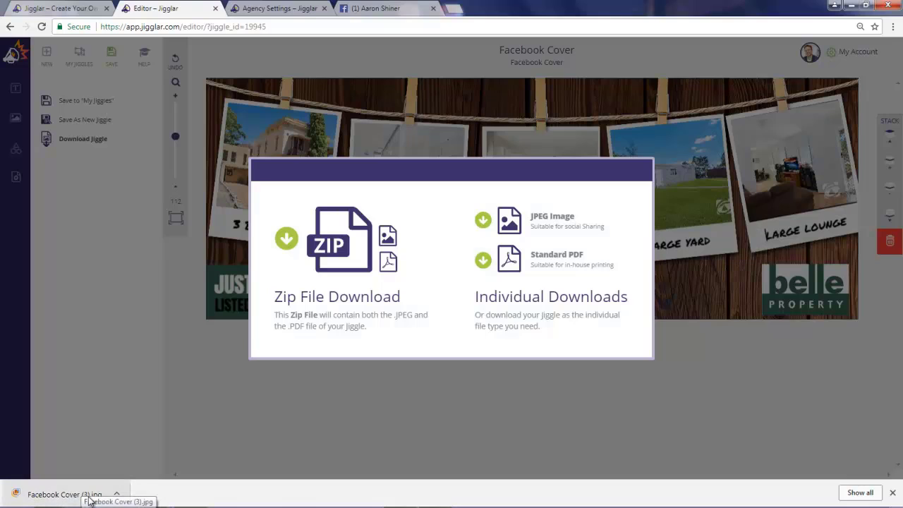
{"action": "left_click", "coordinate": [36, 494]}
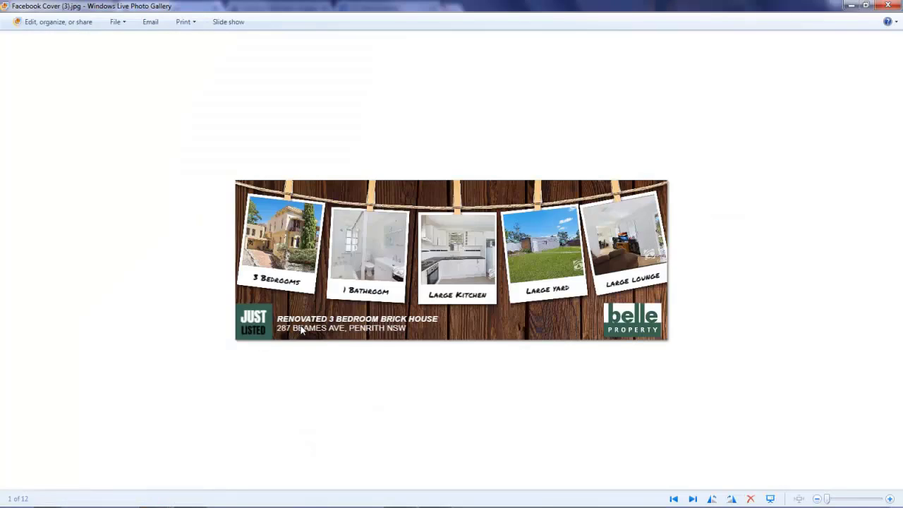